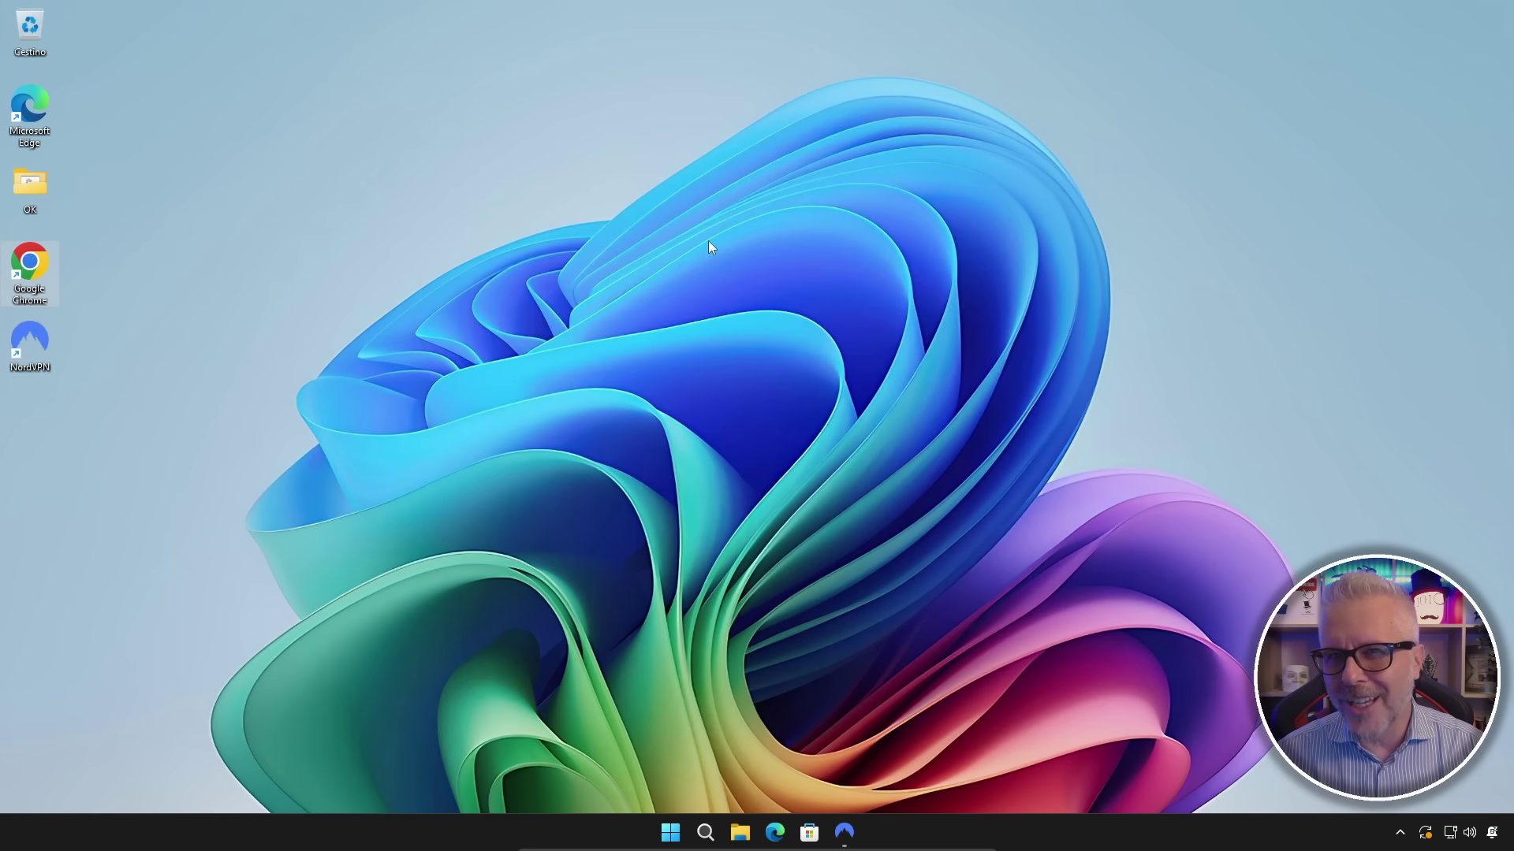
# Open Google Chrome and search the web for "gentiluomo digitale".
pyautogui.doubleClick(32, 269)
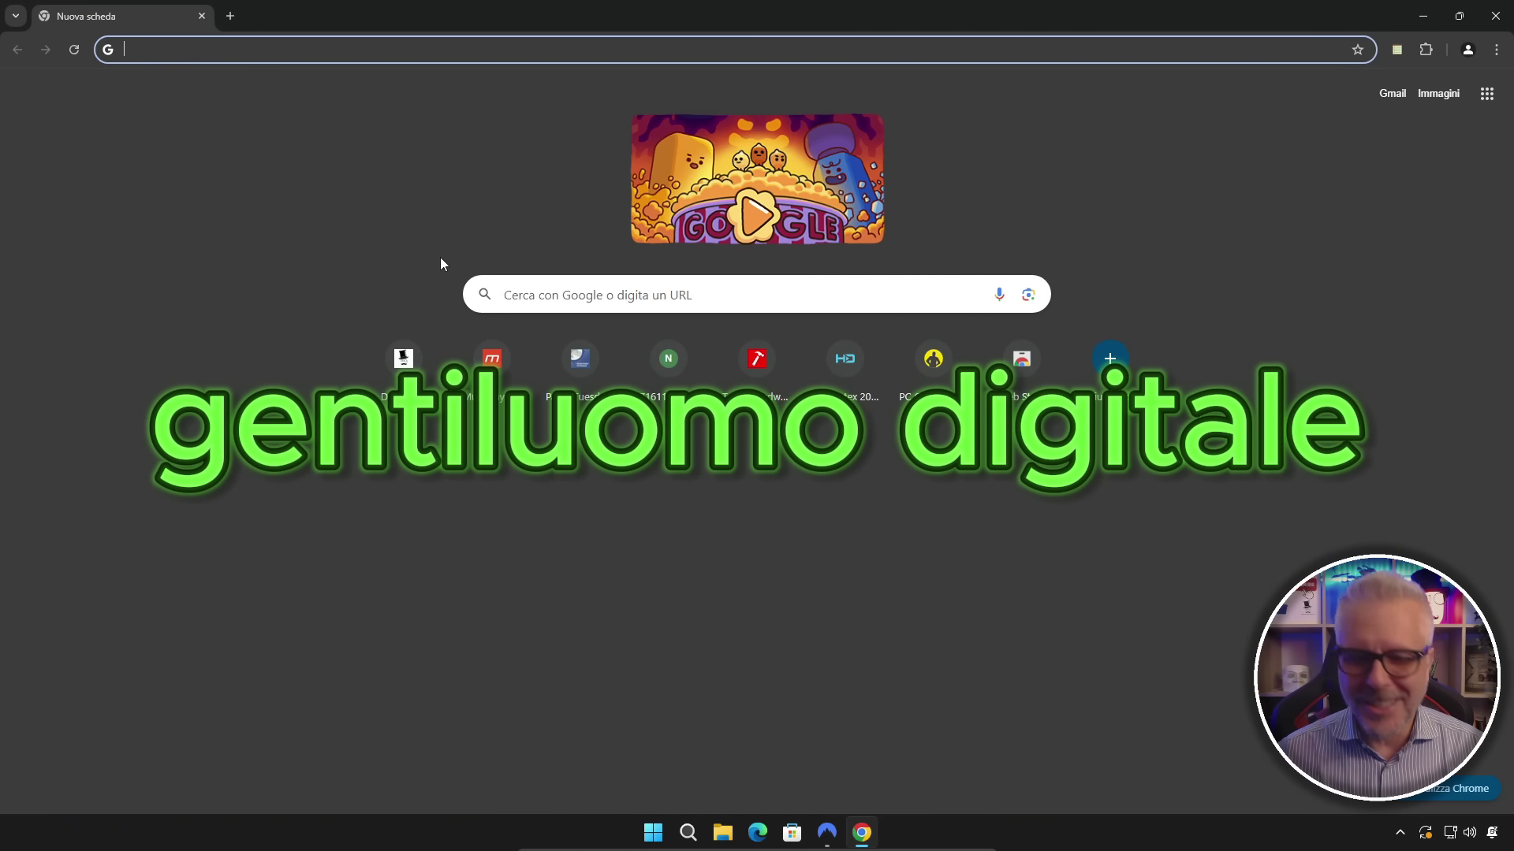
pyautogui.write('gentiluomo digit')
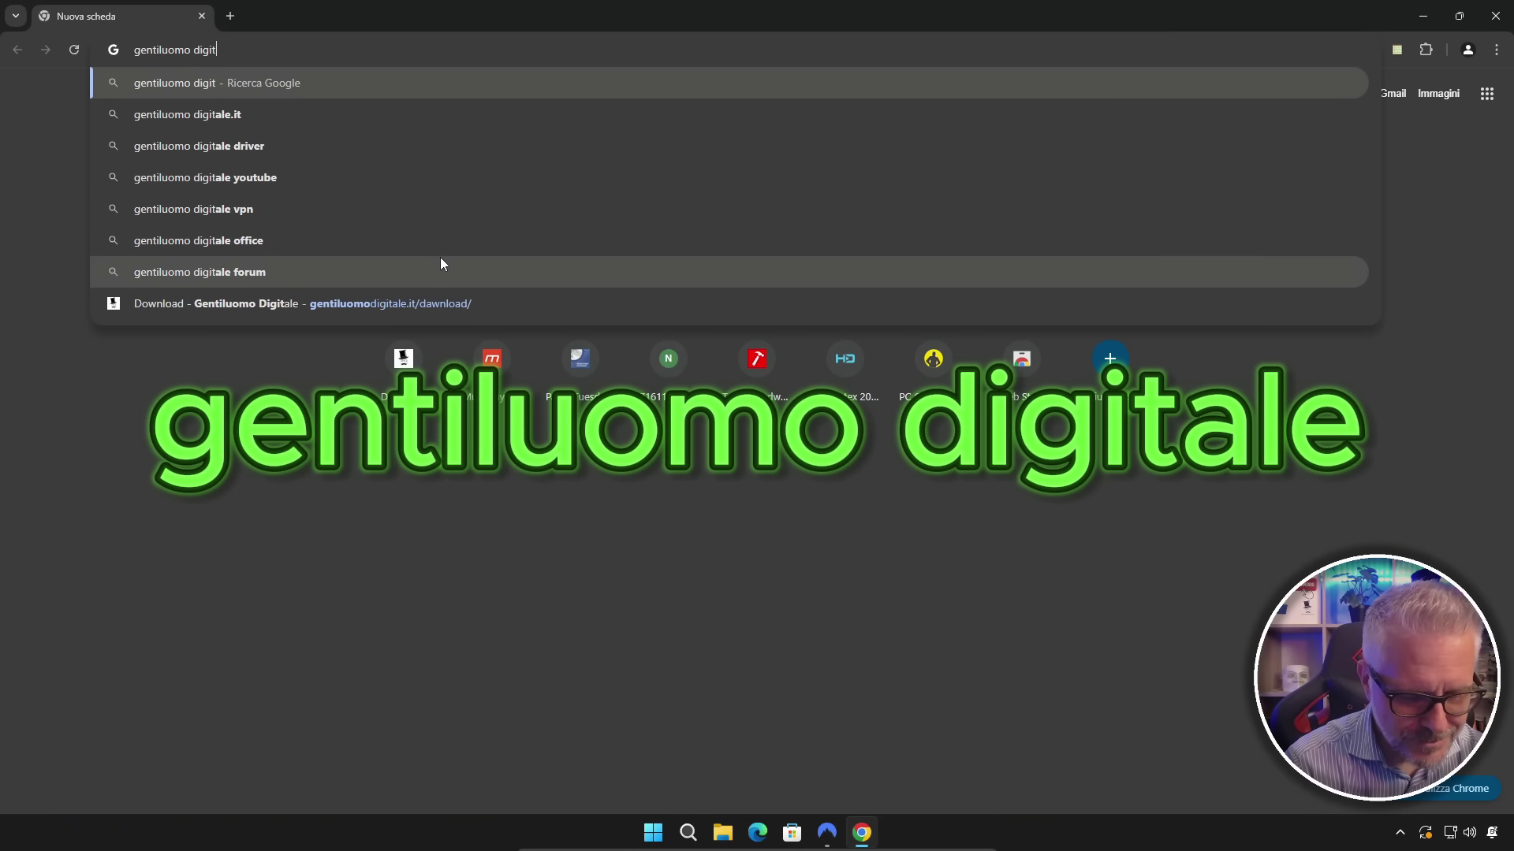
pyautogui.write('ale')
pyautogui.press('Return')
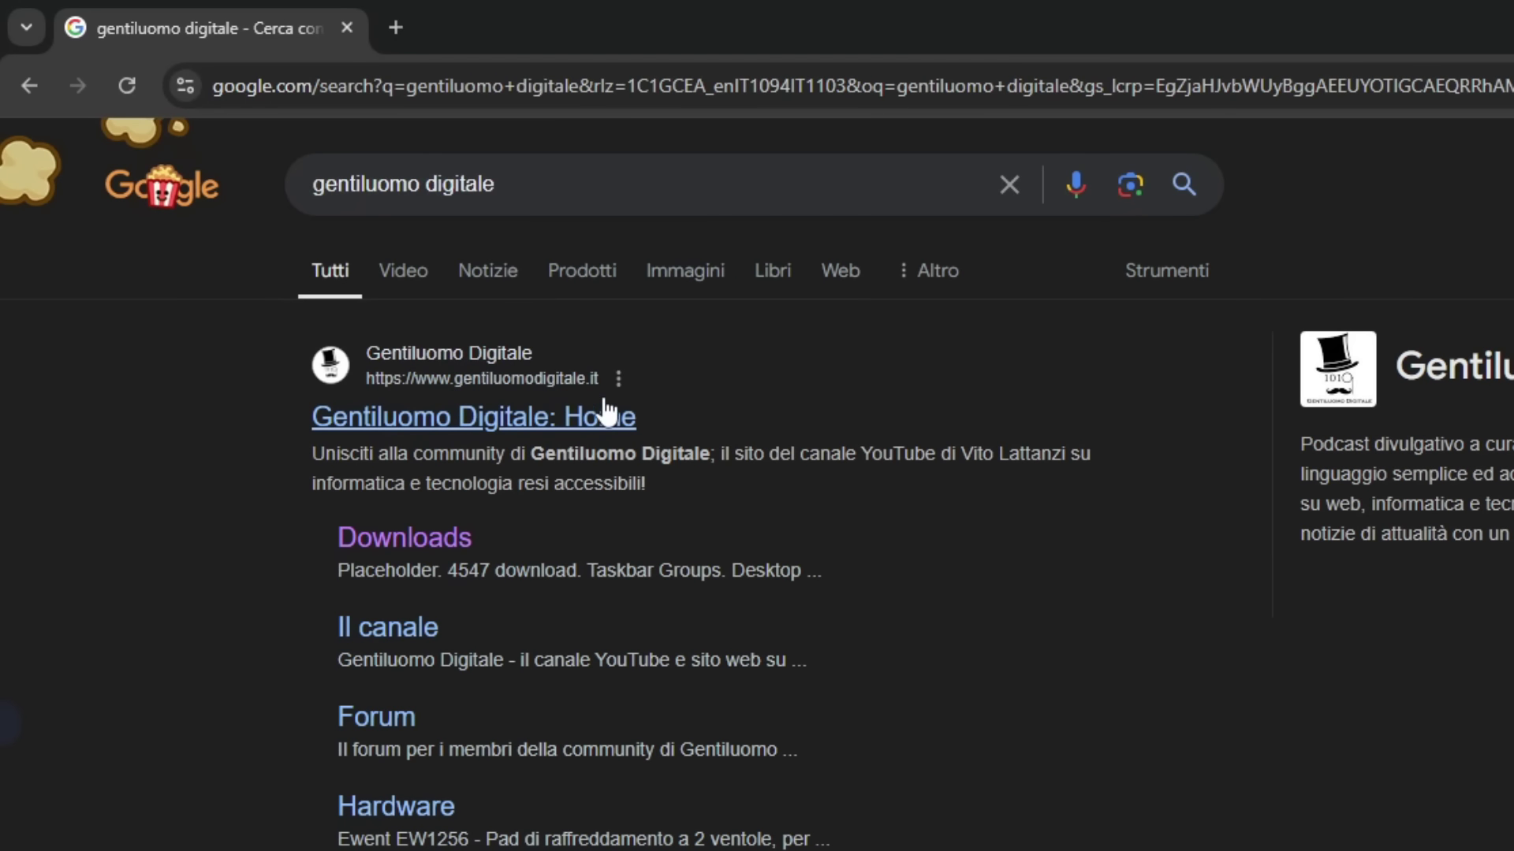
# Open the Downloads page of the Gentiluomo Digitale website and locate the Wise Game Booster entry.
pyautogui.click(478, 420)
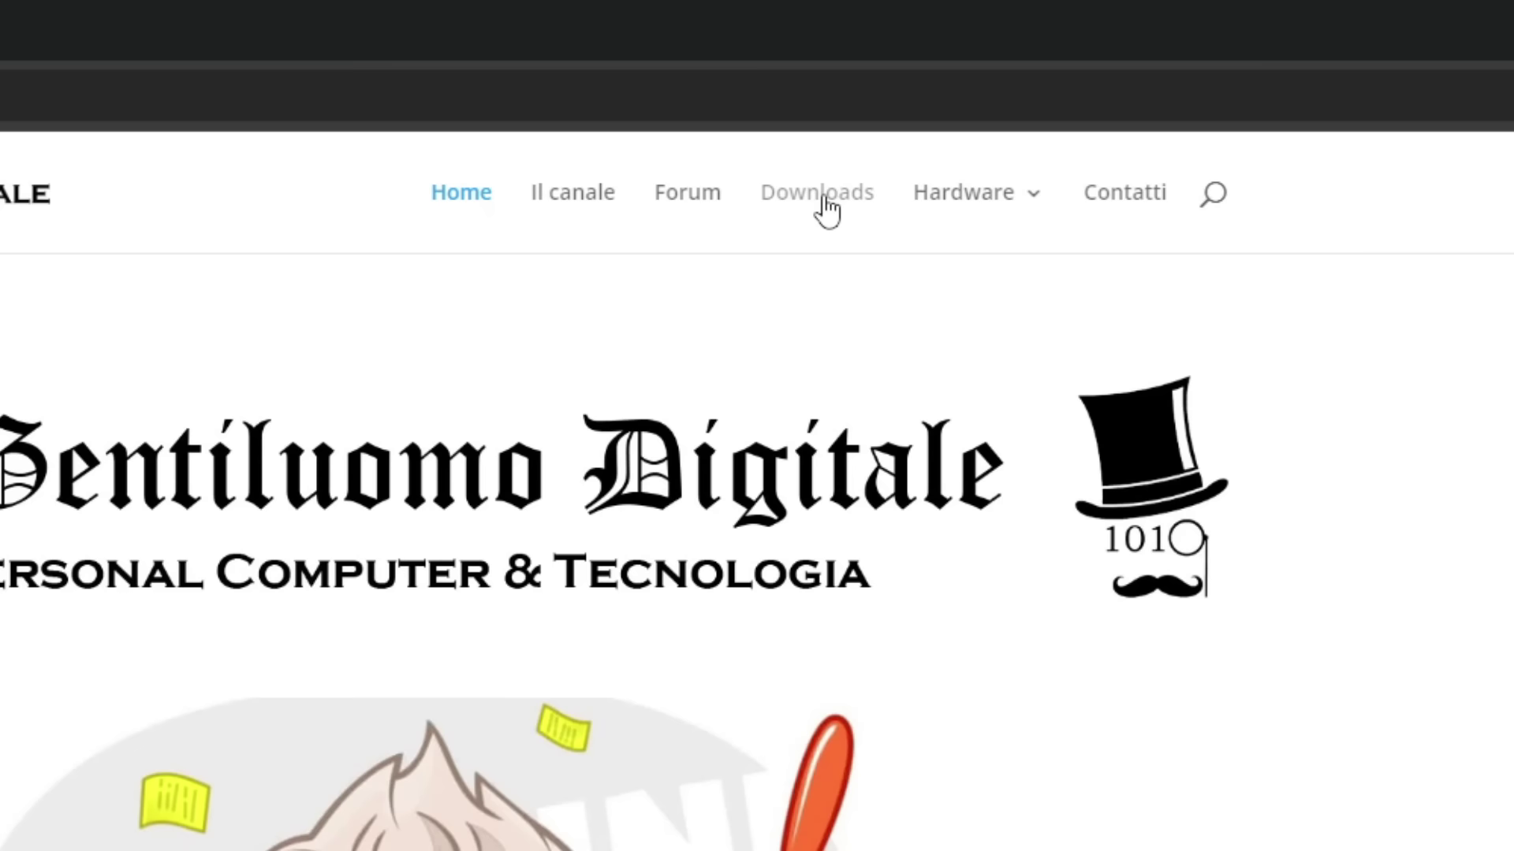
pyautogui.click(823, 195)
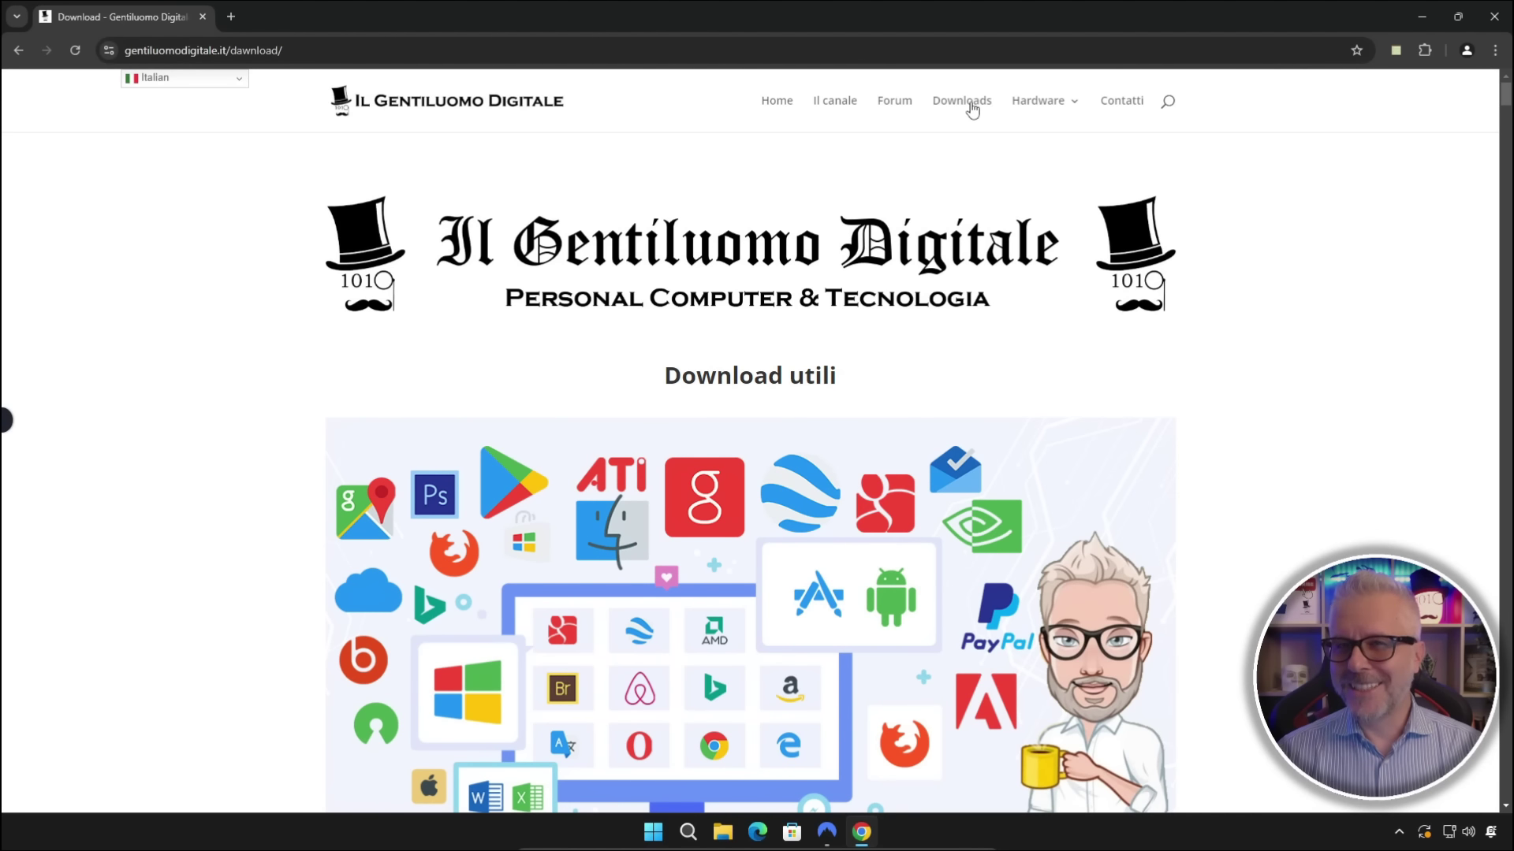
pyautogui.scroll(-10, 990, 272)
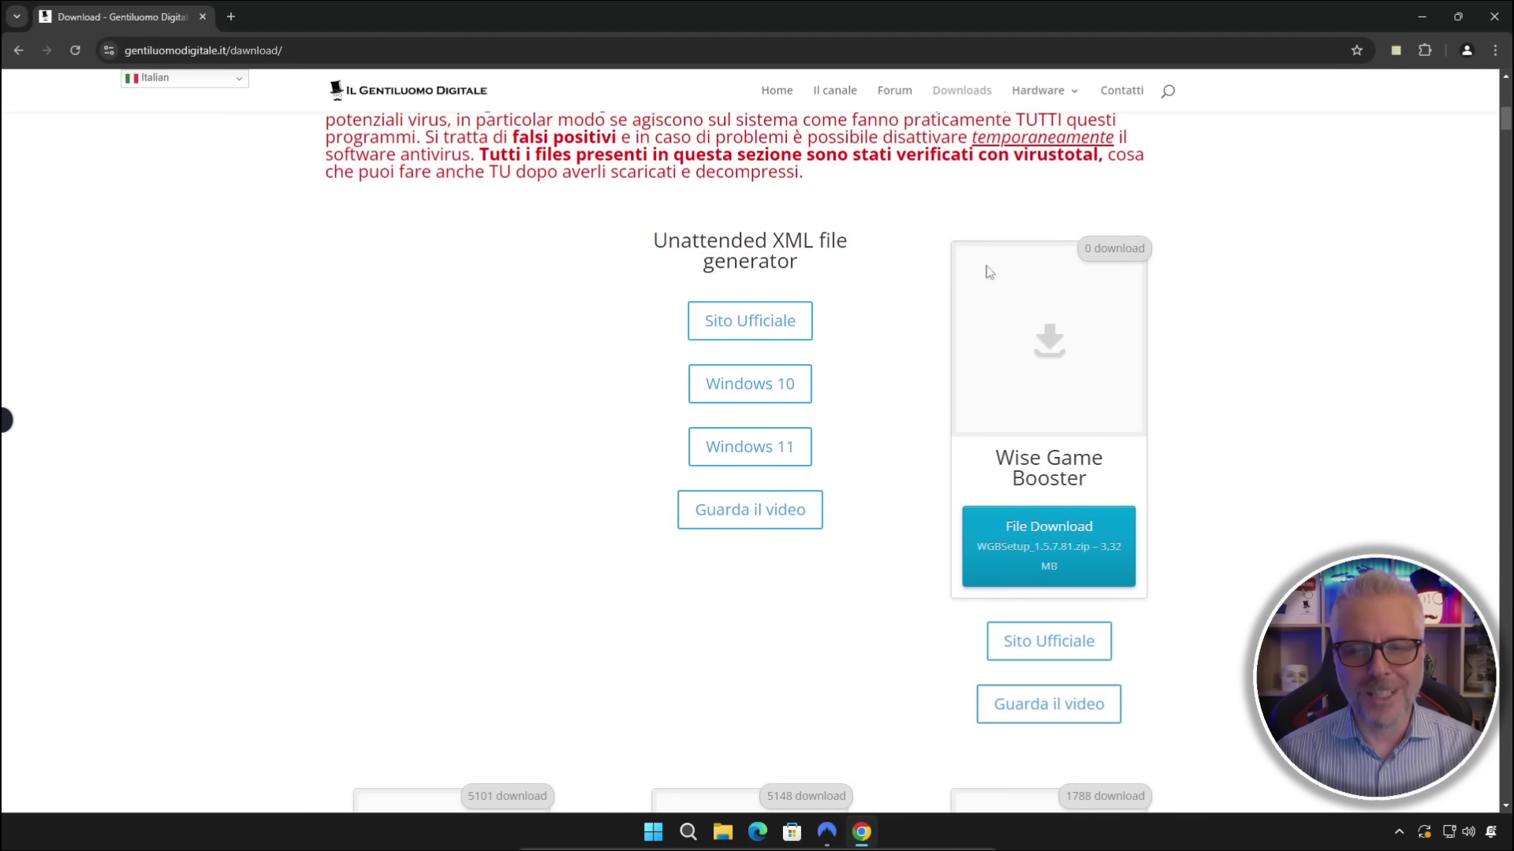
pyautogui.tripleClick(1033, 455)
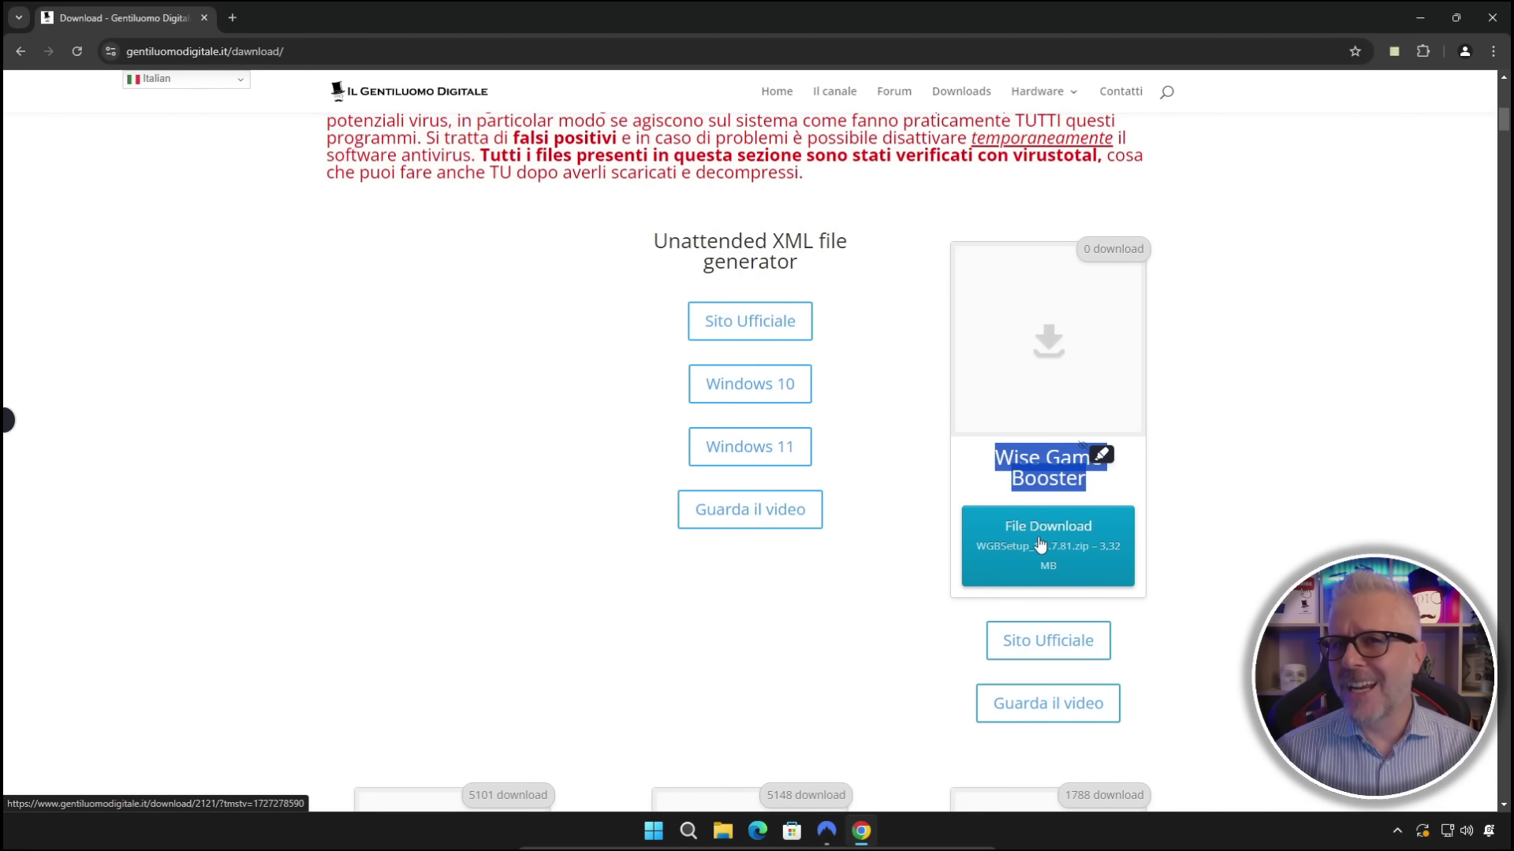
pyautogui.click(1104, 486)
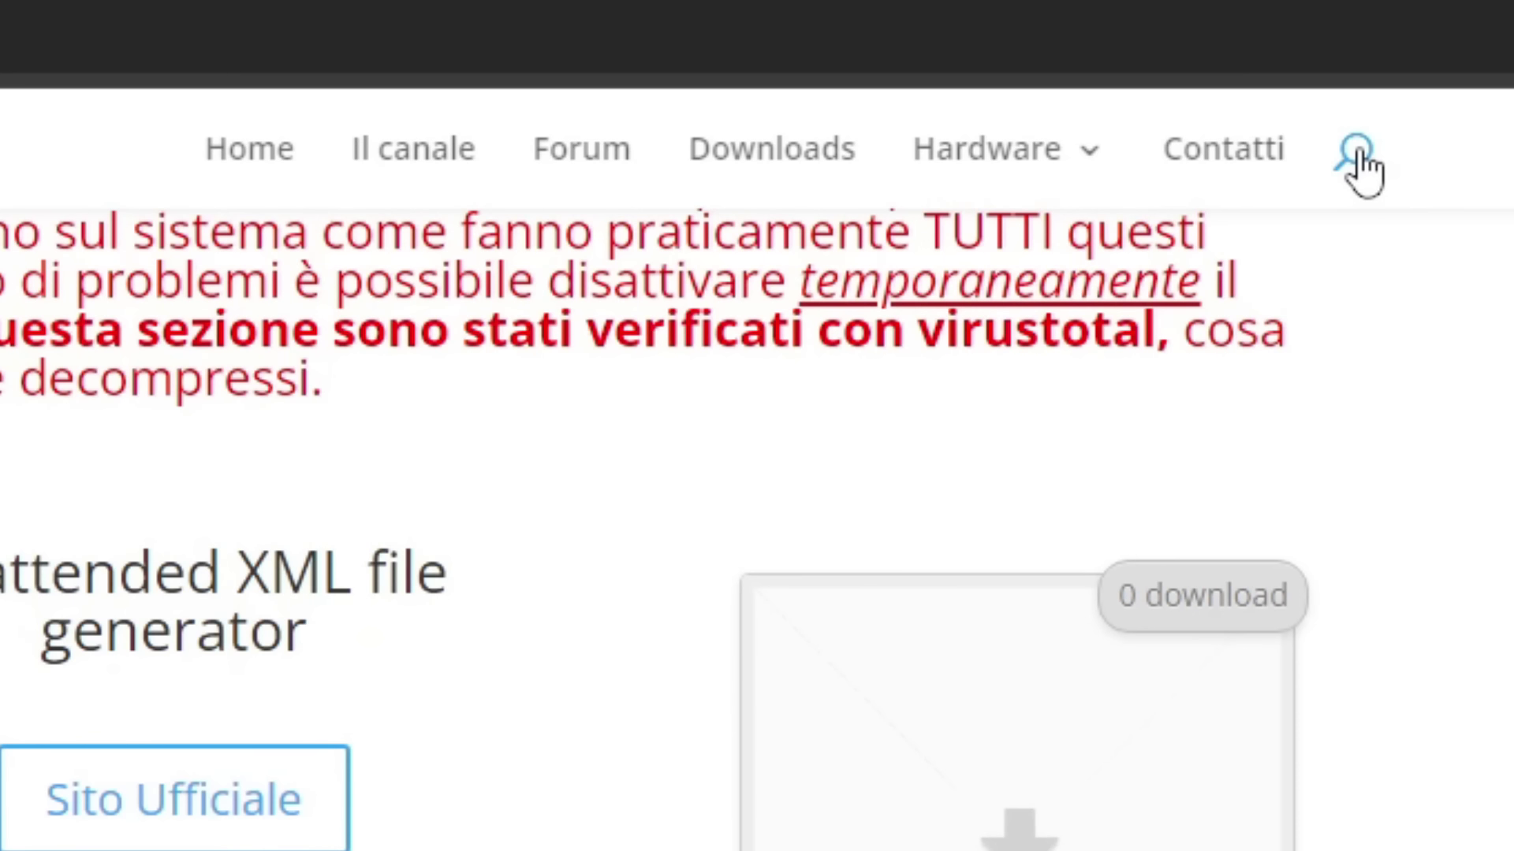
# Search the Gentiluomo Digitale website for "wise game booster".
pyautogui.click(1358, 162)
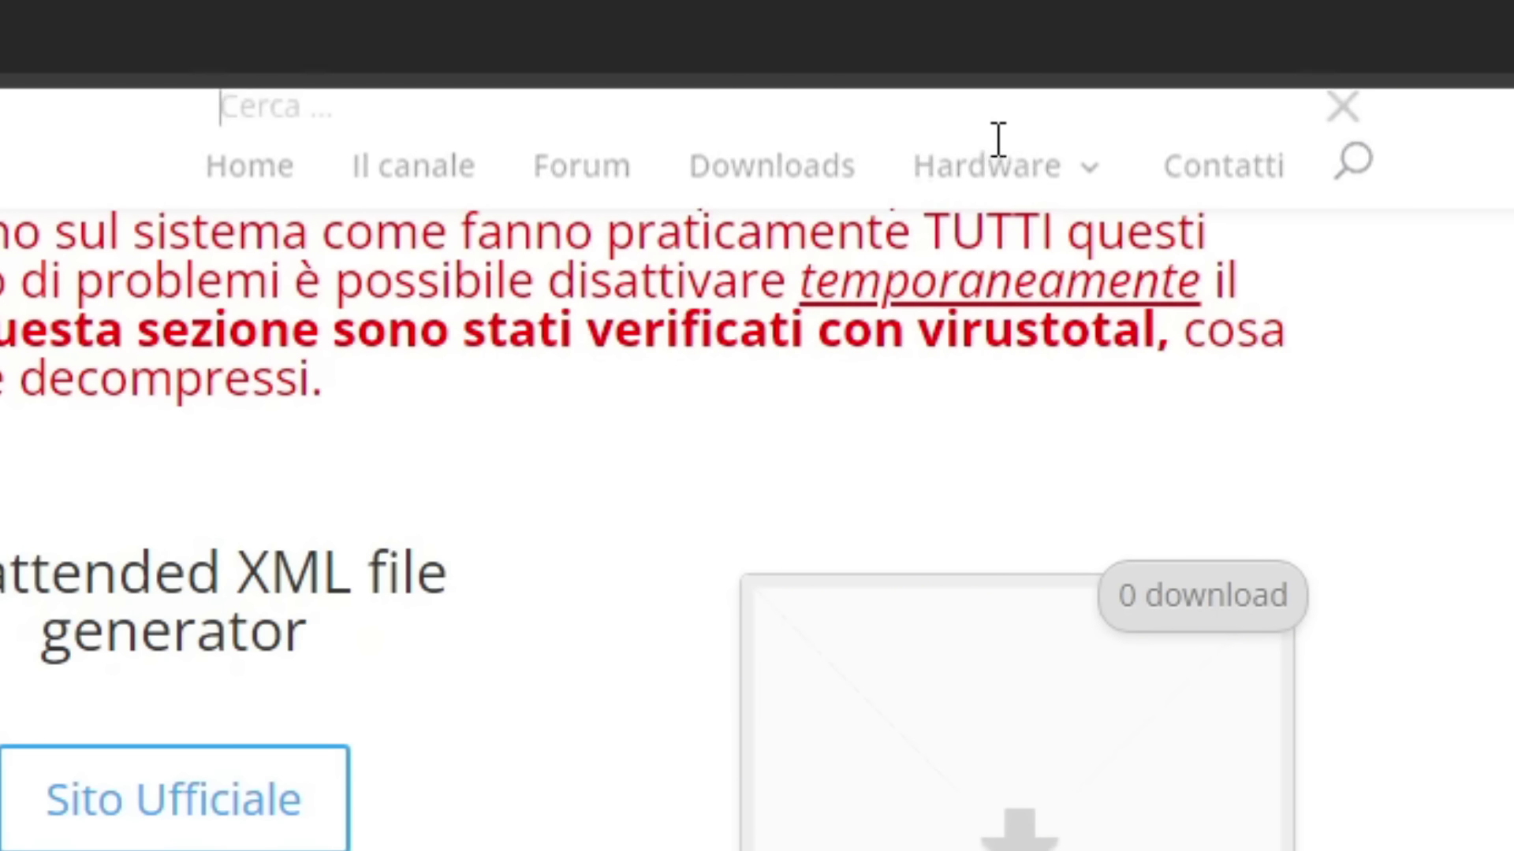
pyautogui.write('wids')
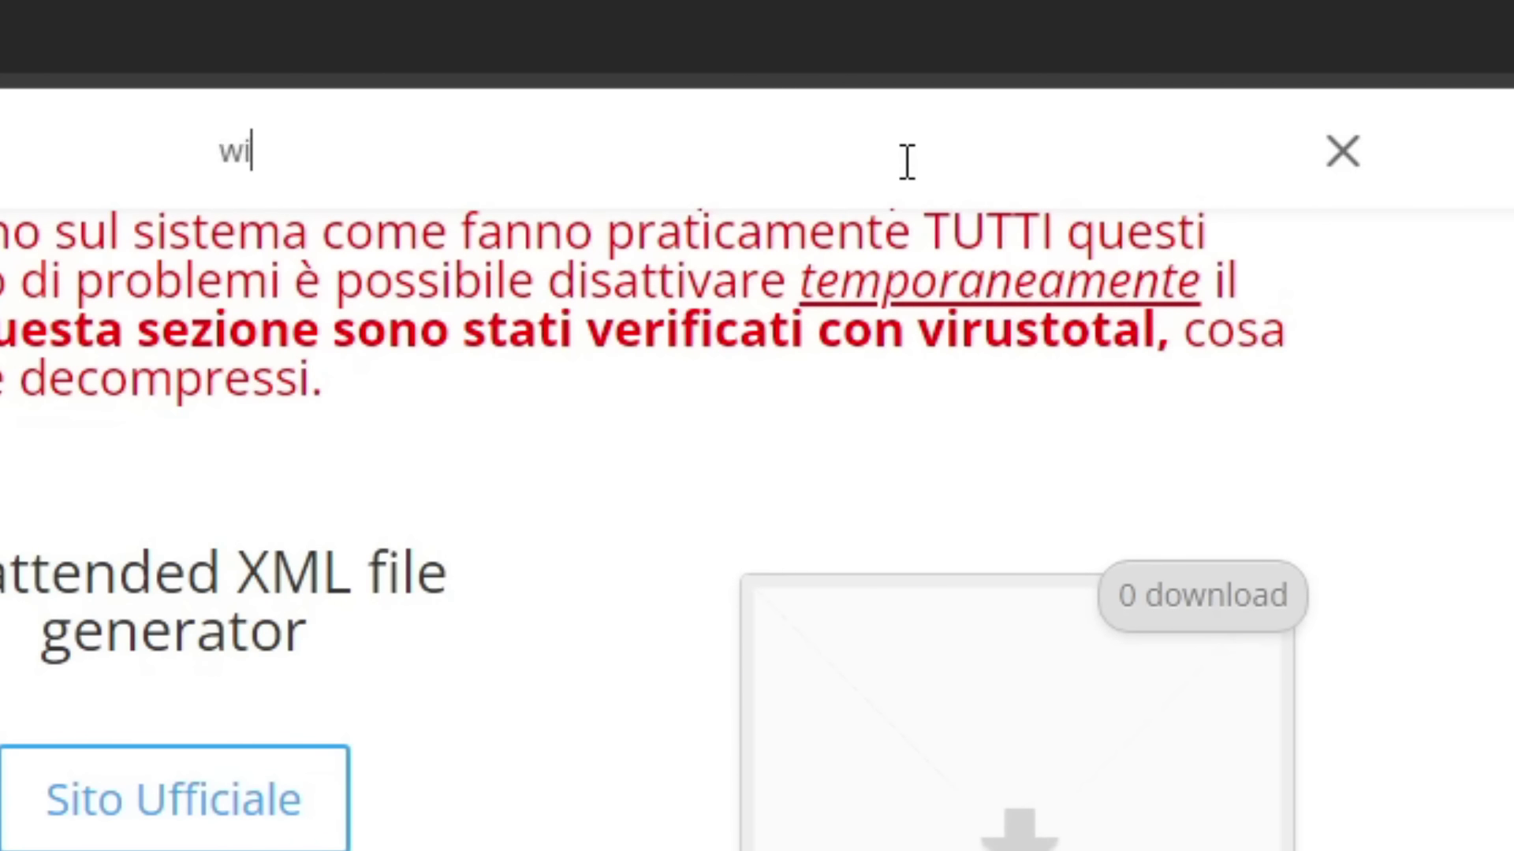
pyautogui.press('BackSpace')
pyautogui.press('BackSpace')
pyautogui.write('se game booster')
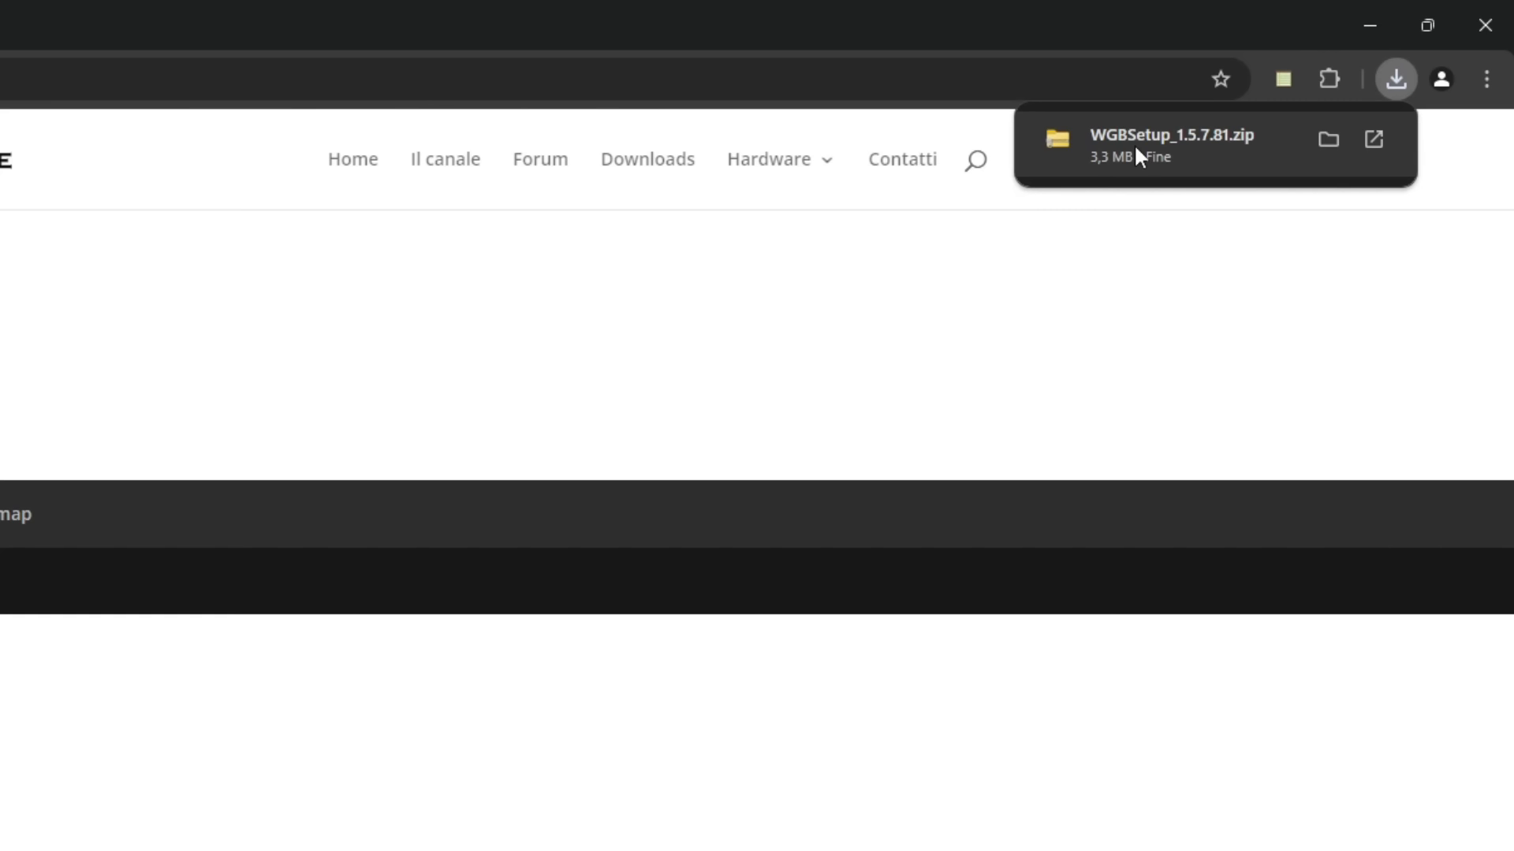
# Open the downloaded WGBSetup_1.5.7.81.zip archive and run the installer inside it, allowing it to make changes to the device.
pyautogui.click(1135, 148)
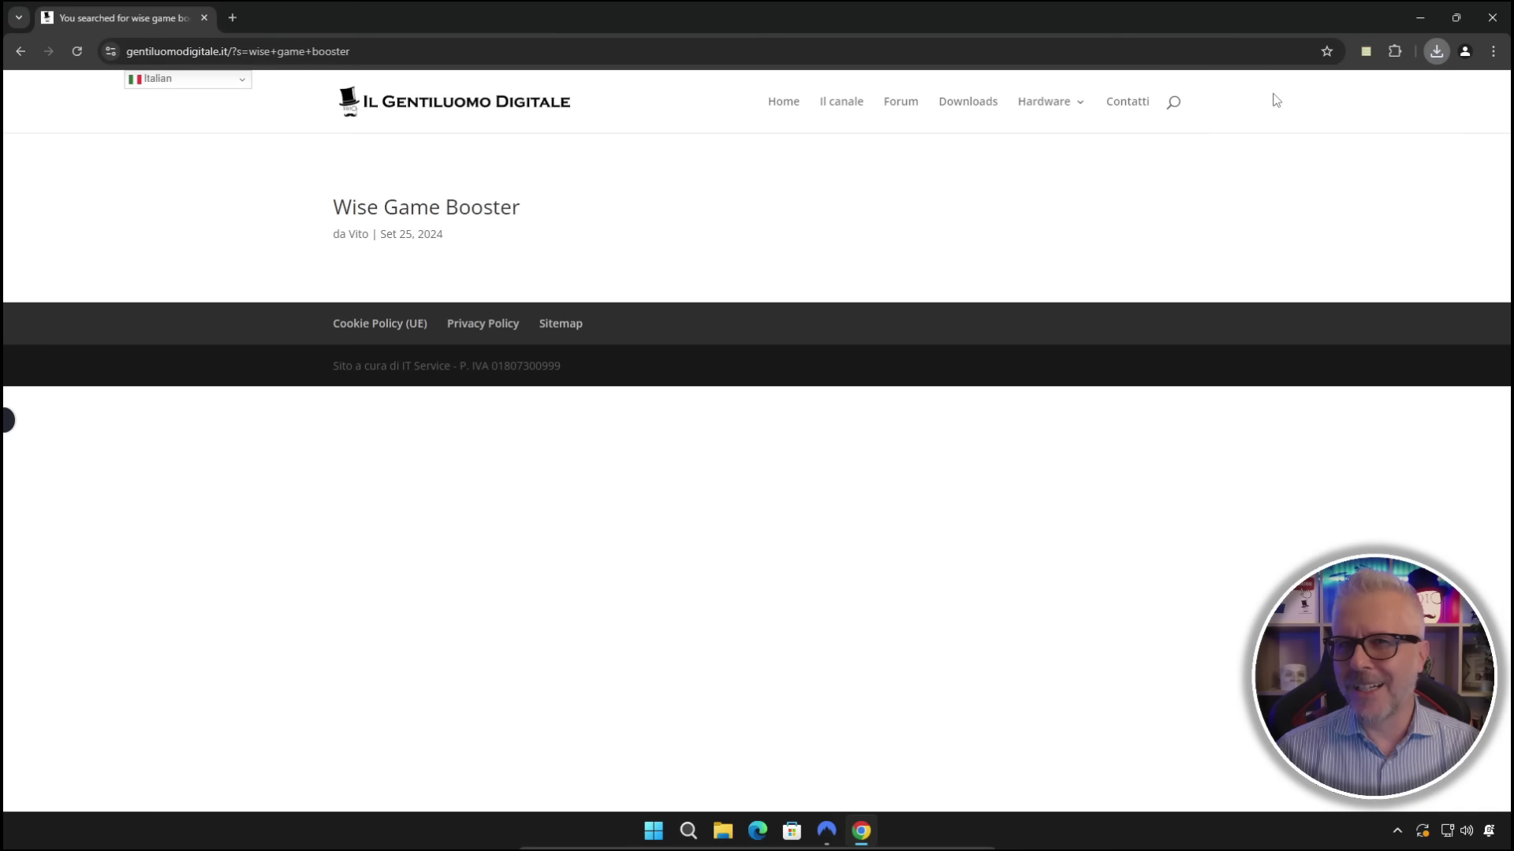
pyautogui.click(1484, 17)
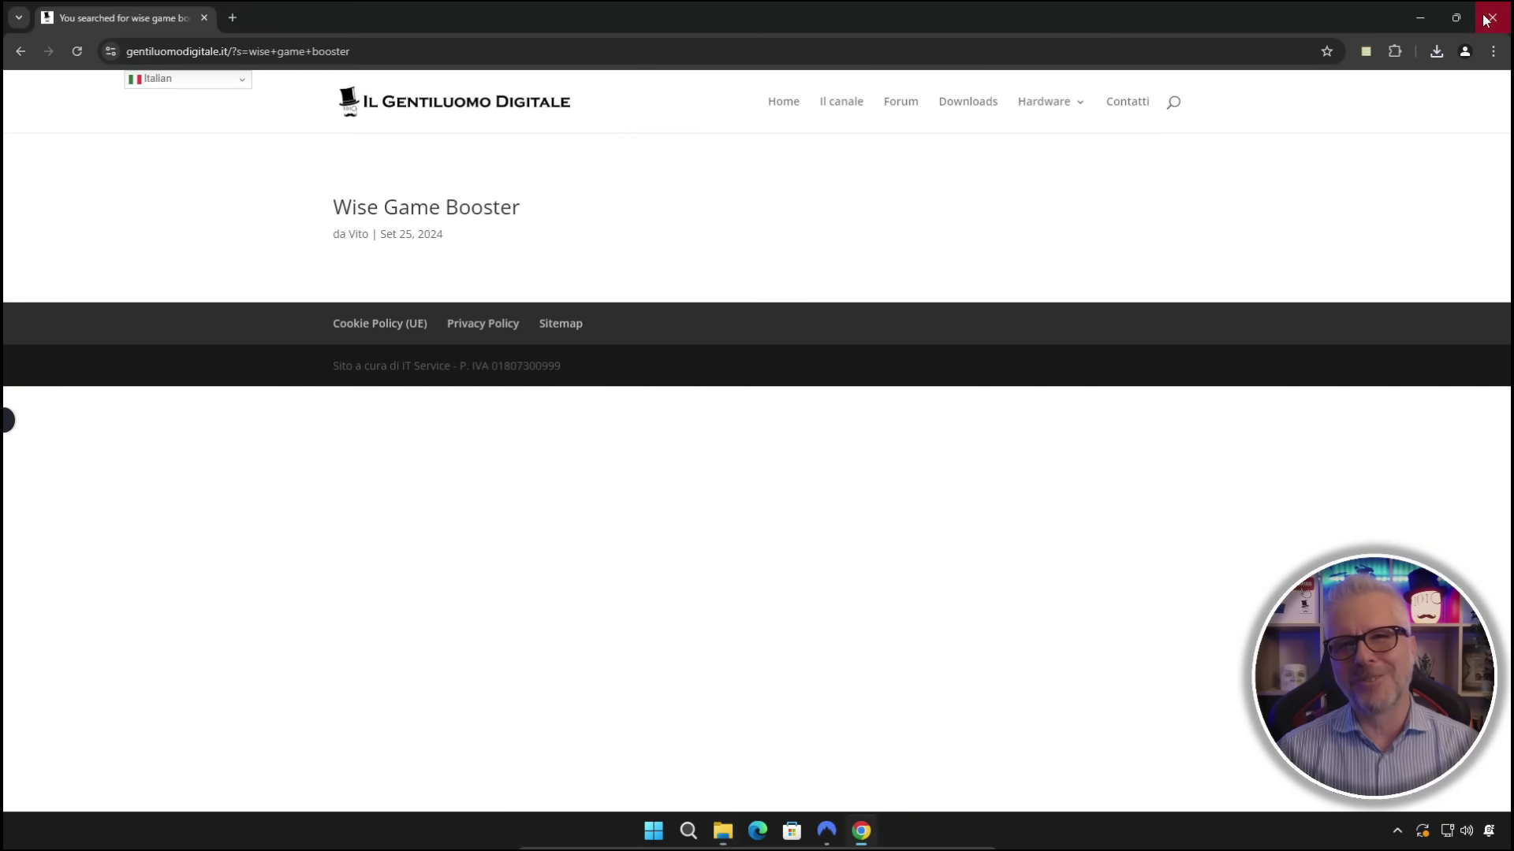
pyautogui.click(515, 309)
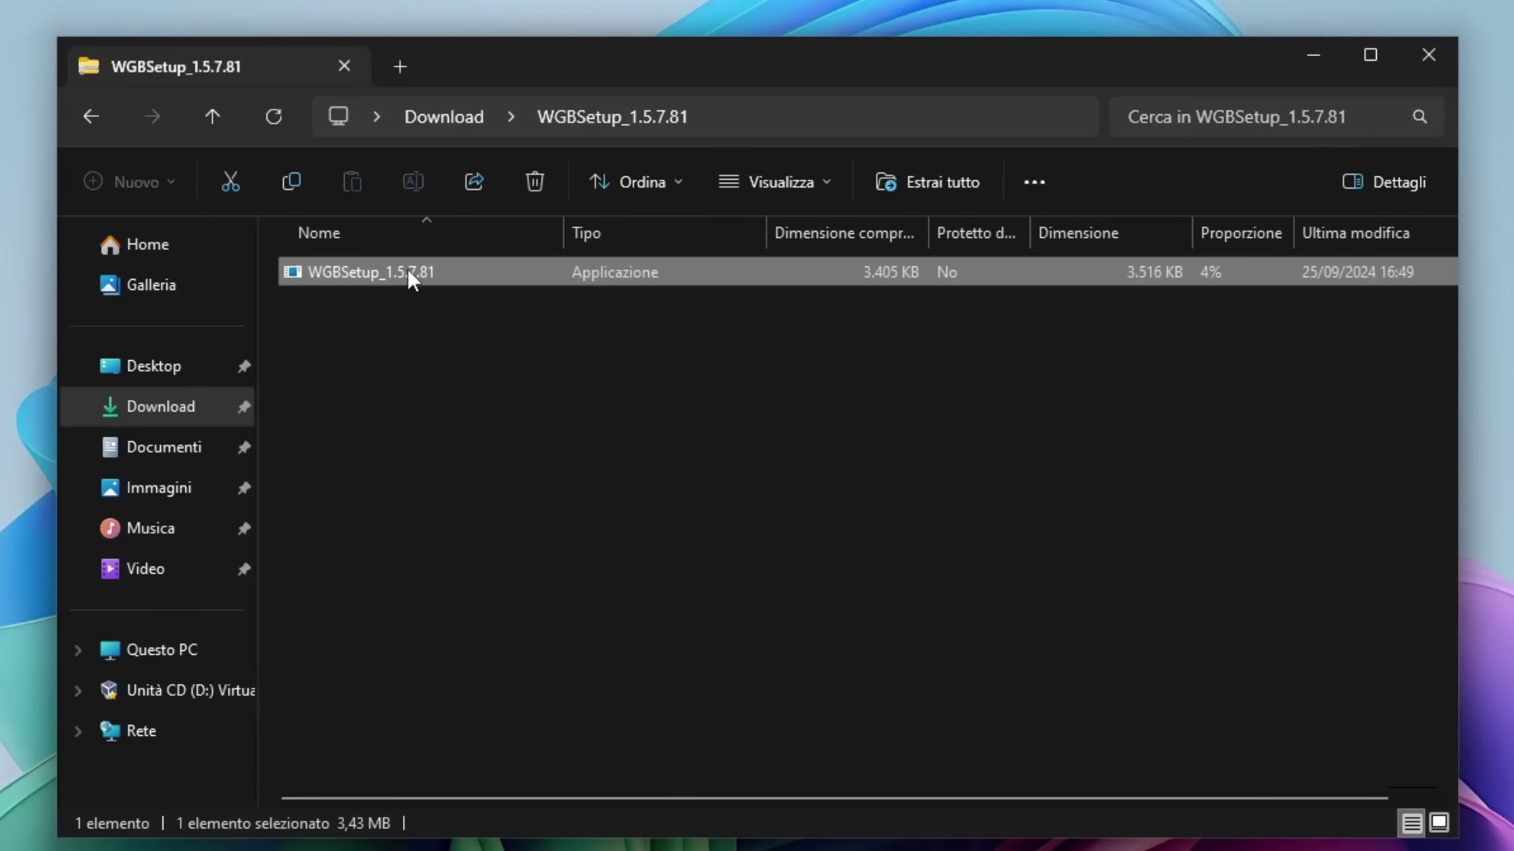
pyautogui.doubleClick(407, 267)
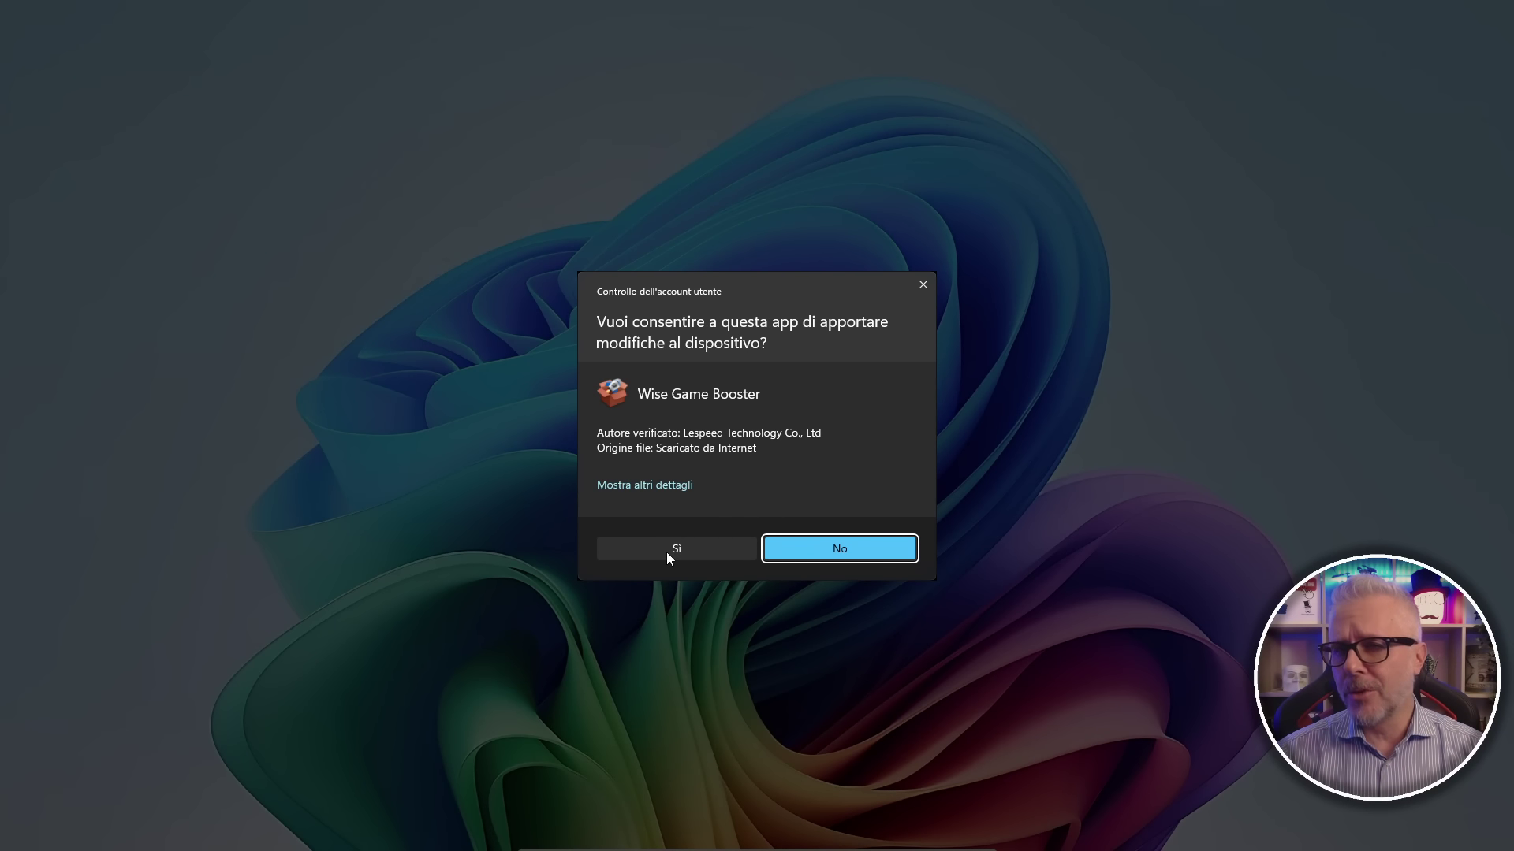
pyautogui.click(666, 553)
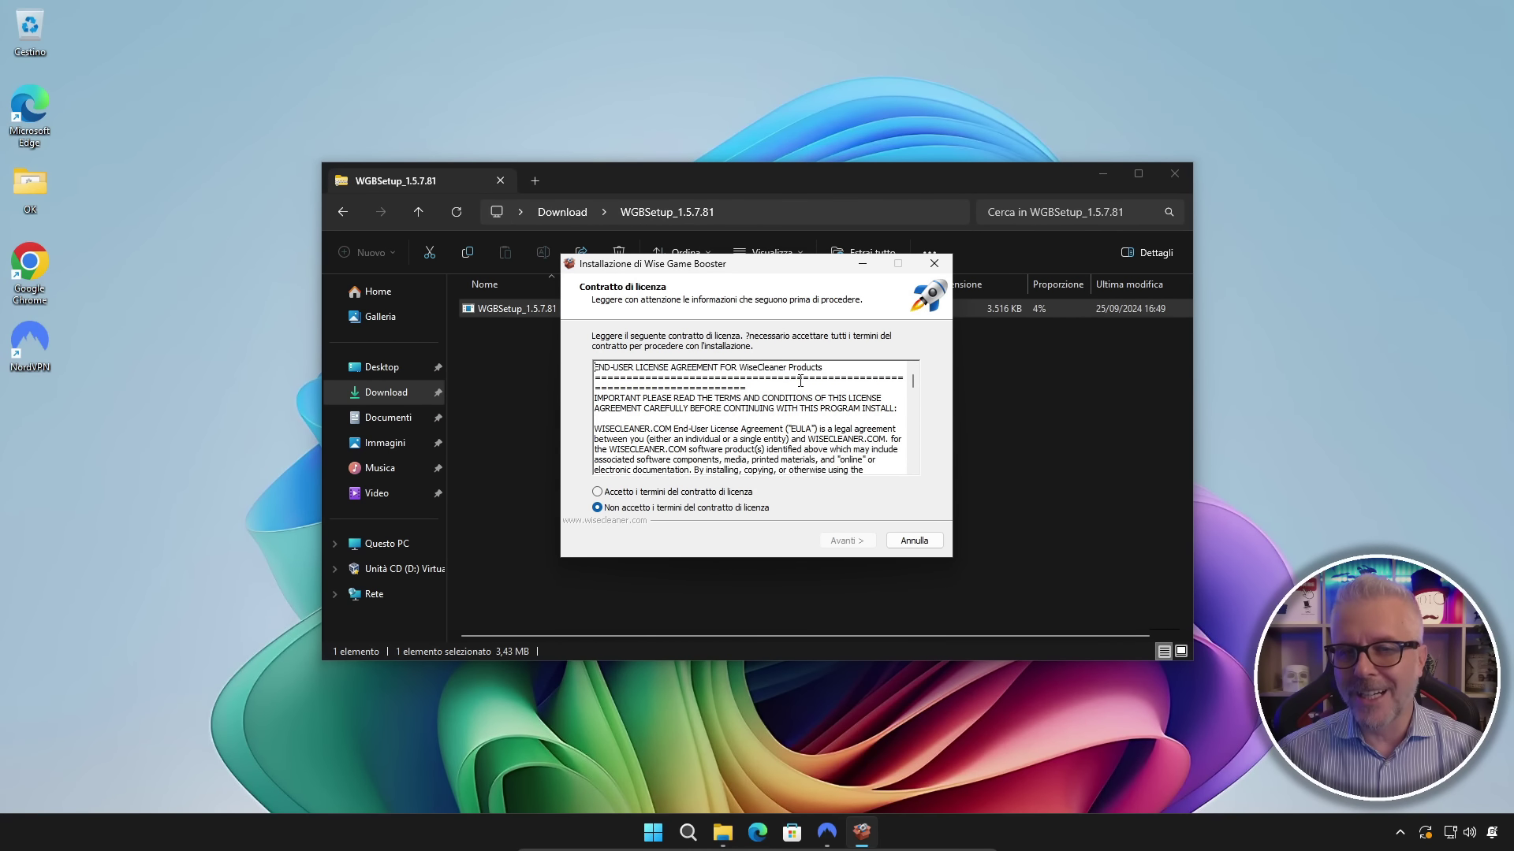
# Accept the license agreement and install Wise Game Booster in C:\Program Files (x86)\Wise\Wise Game Booster.
pyautogui.click(1176, 173)
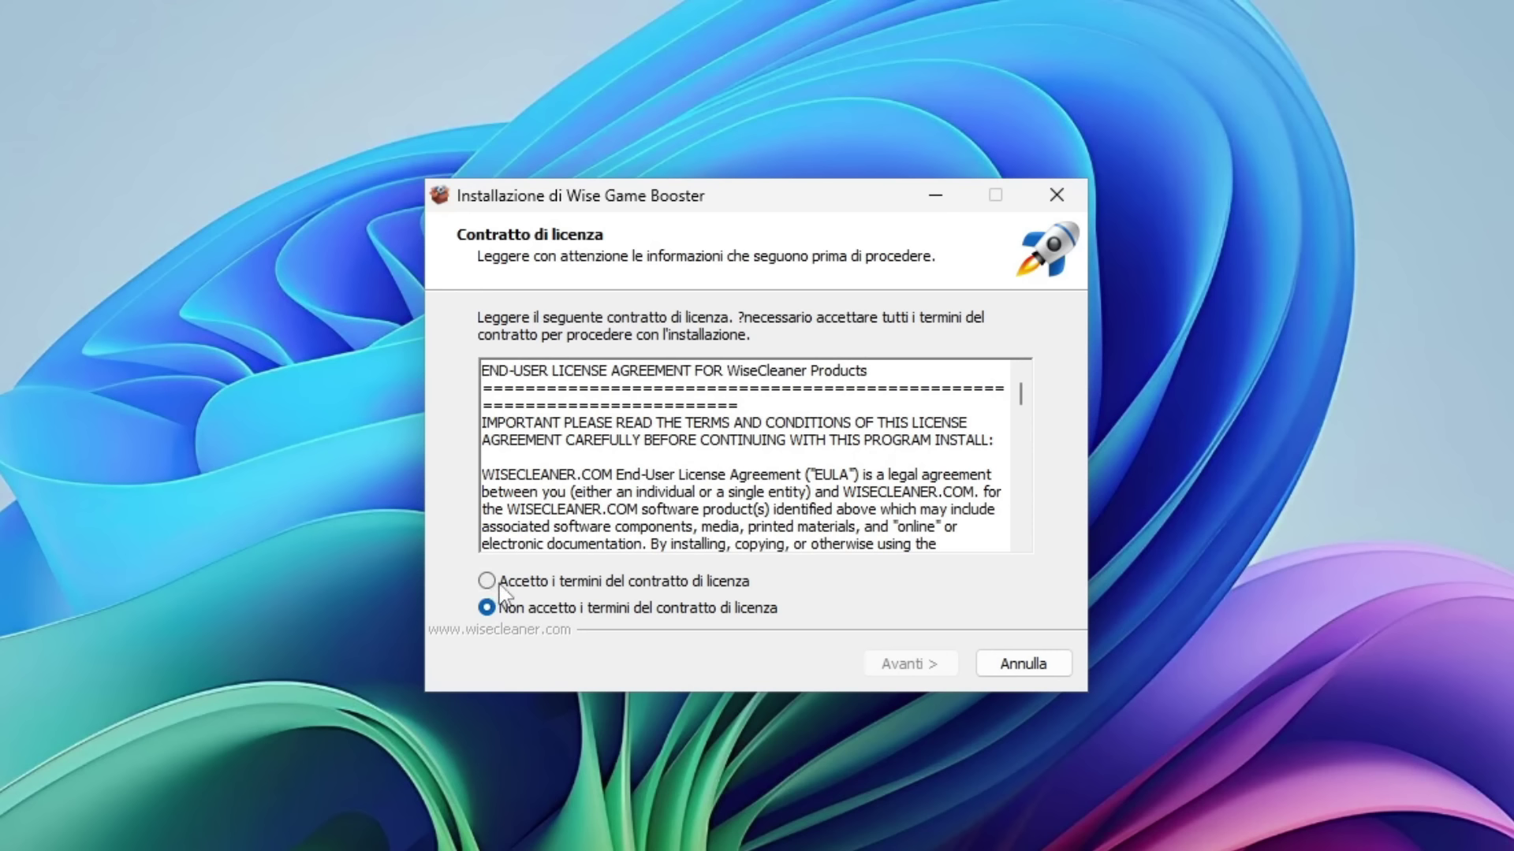
pyautogui.click(501, 587)
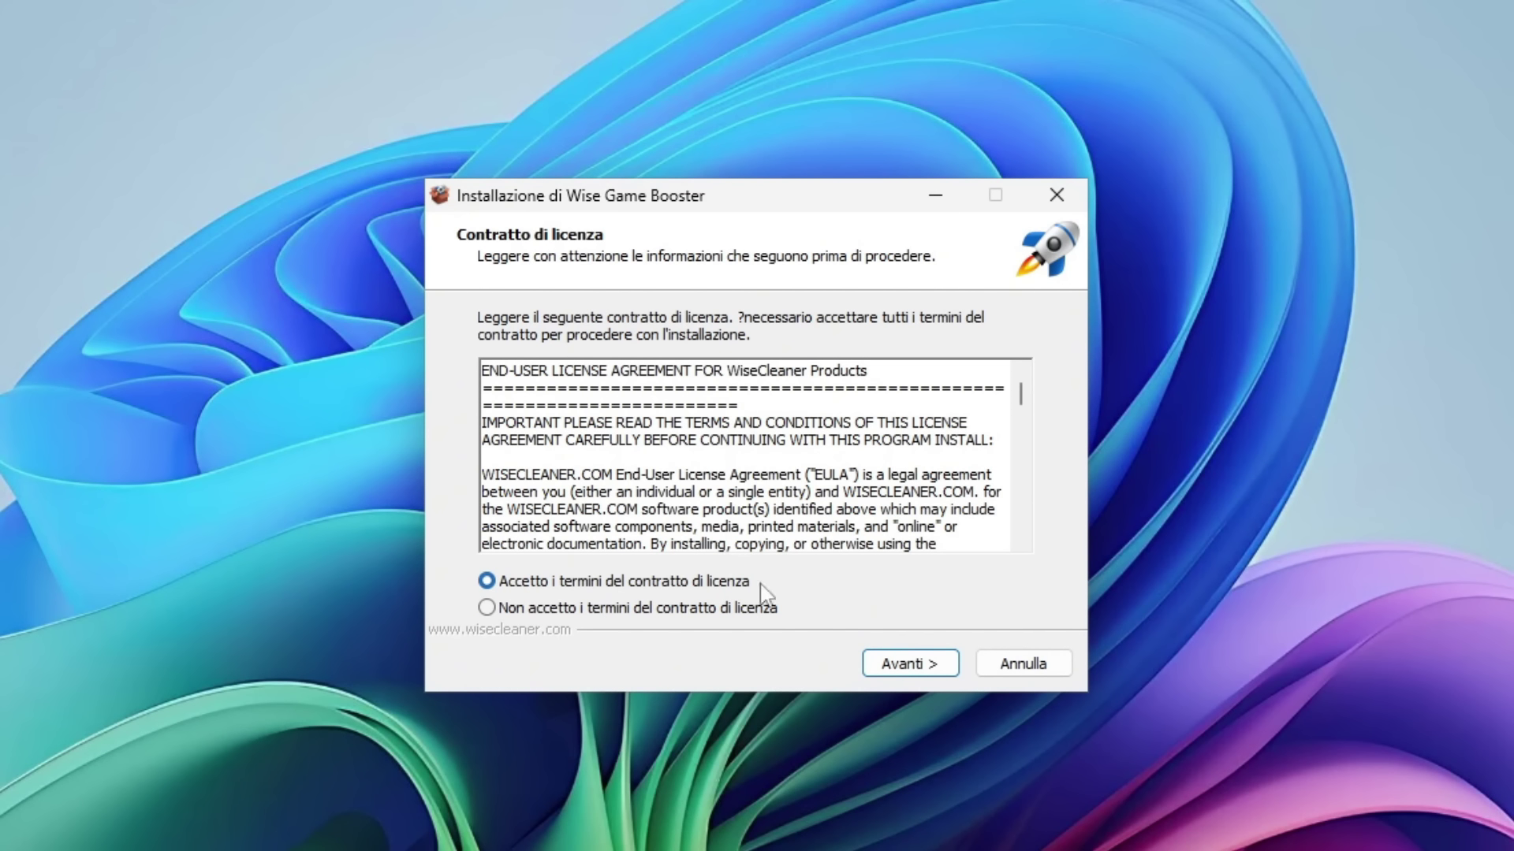
pyautogui.click(934, 670)
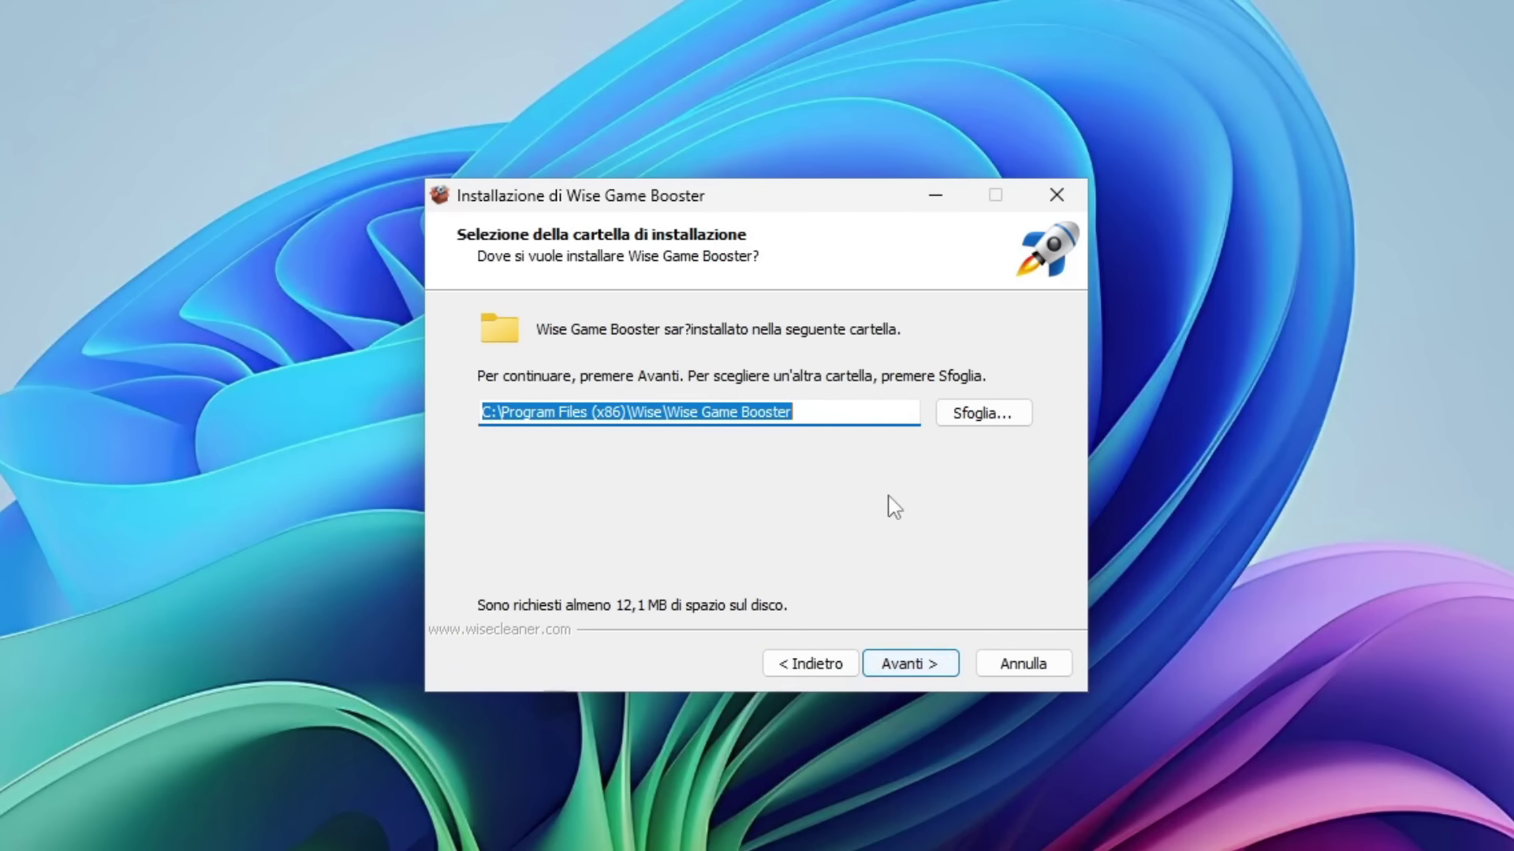
pyautogui.click(802, 414)
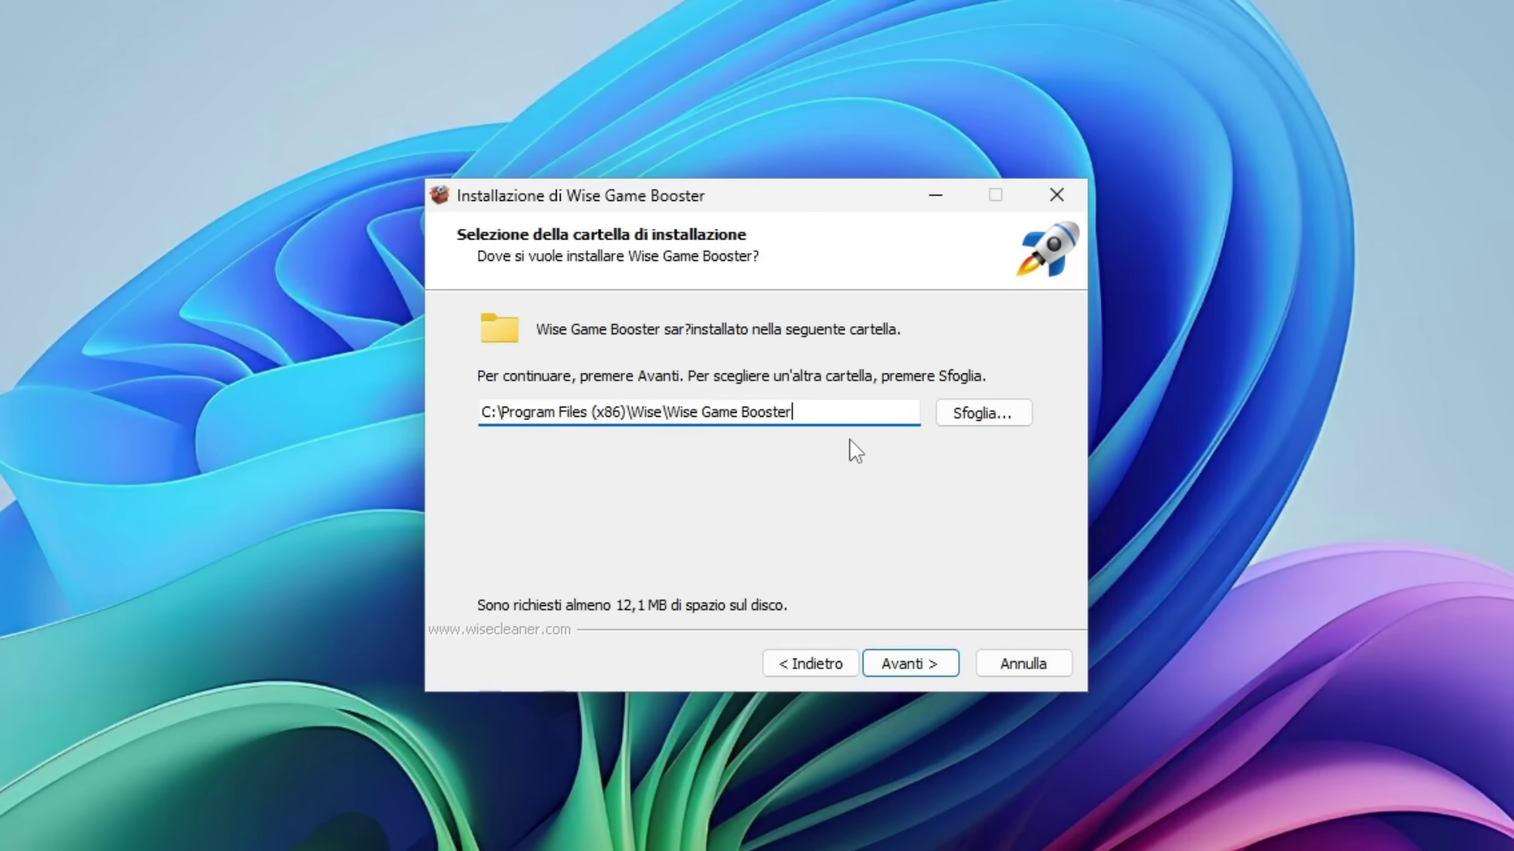
pyautogui.click(919, 678)
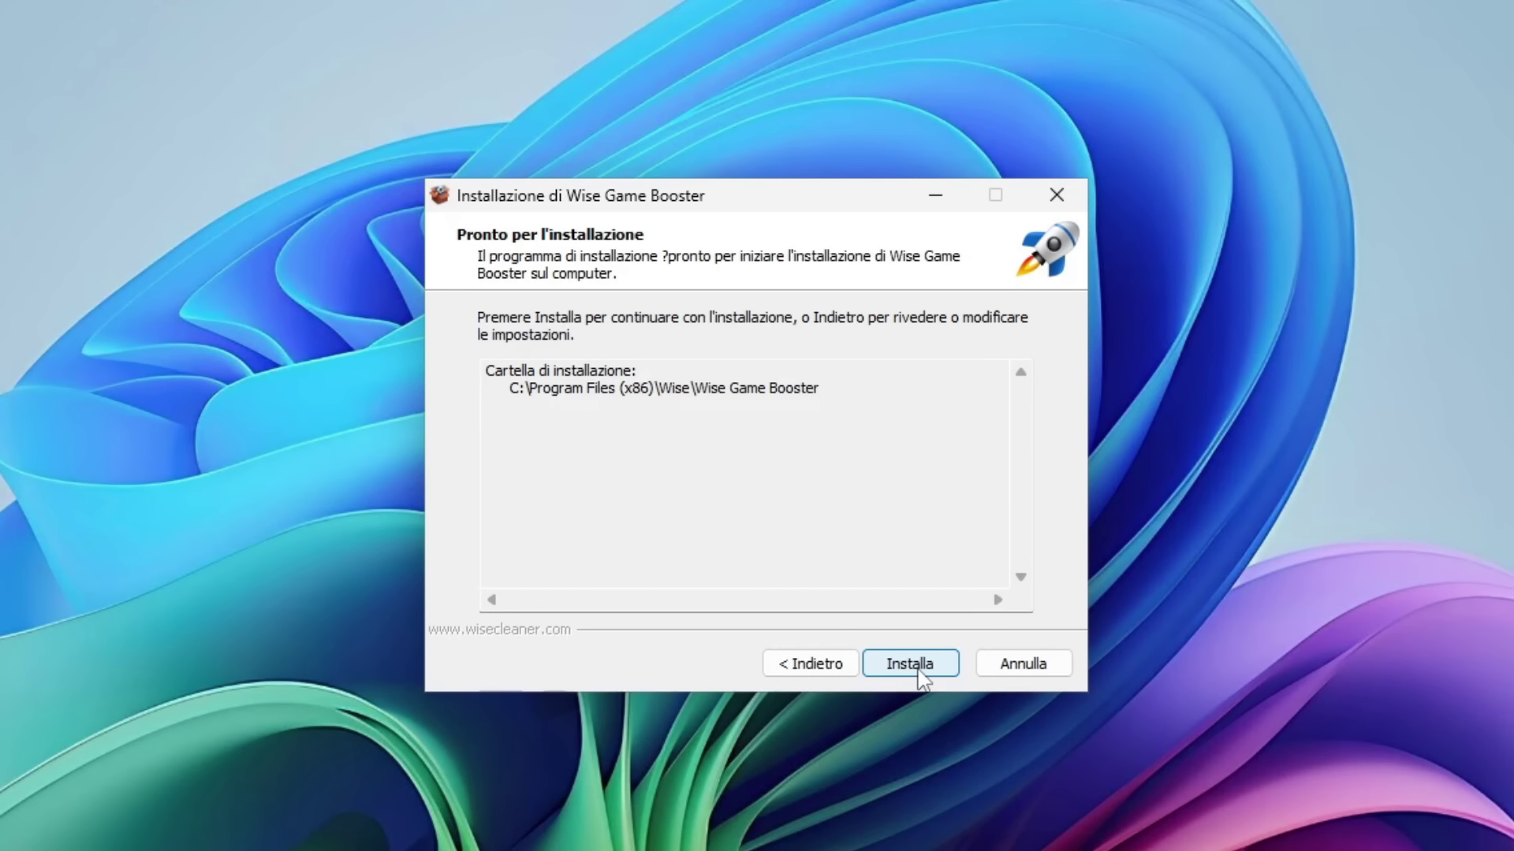
pyautogui.click(910, 664)
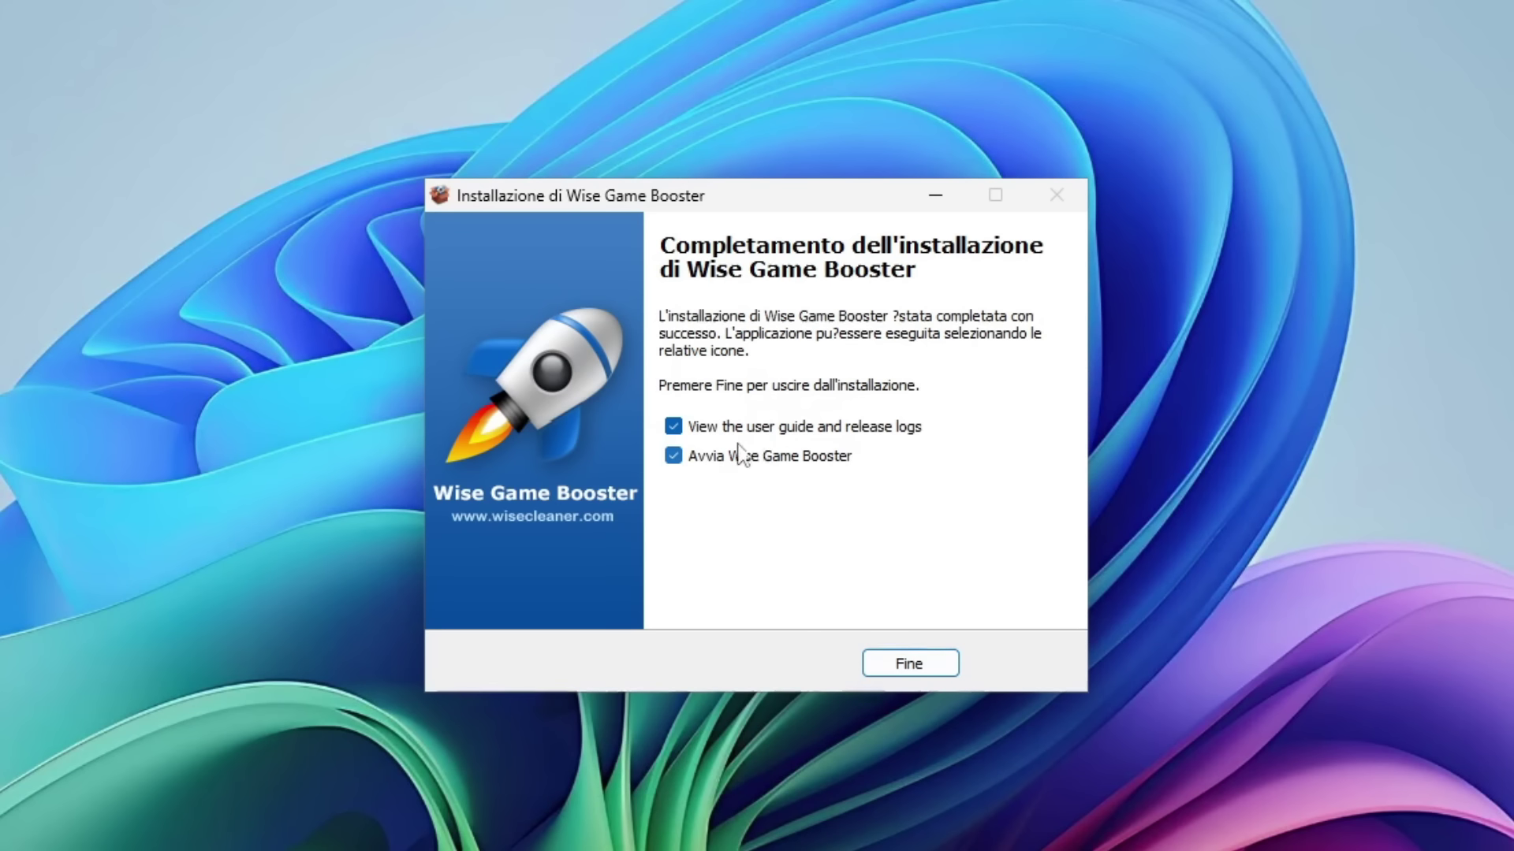
# Finish the setup without viewing the user guide and release logs, and launch Wise Game Booster with permission to make changes.
pyautogui.click(673, 428)
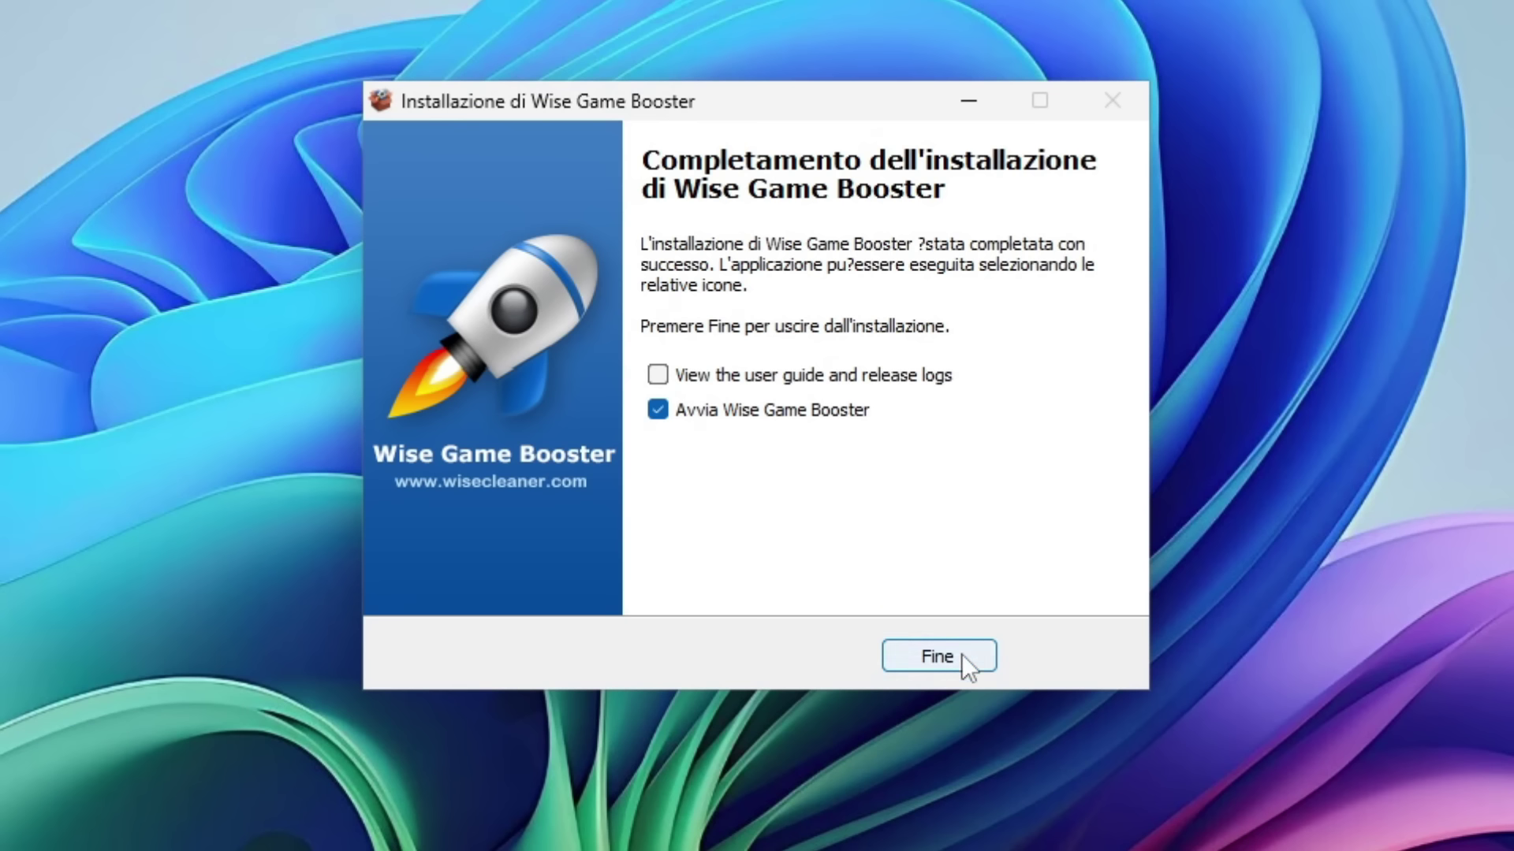
pyautogui.click(963, 656)
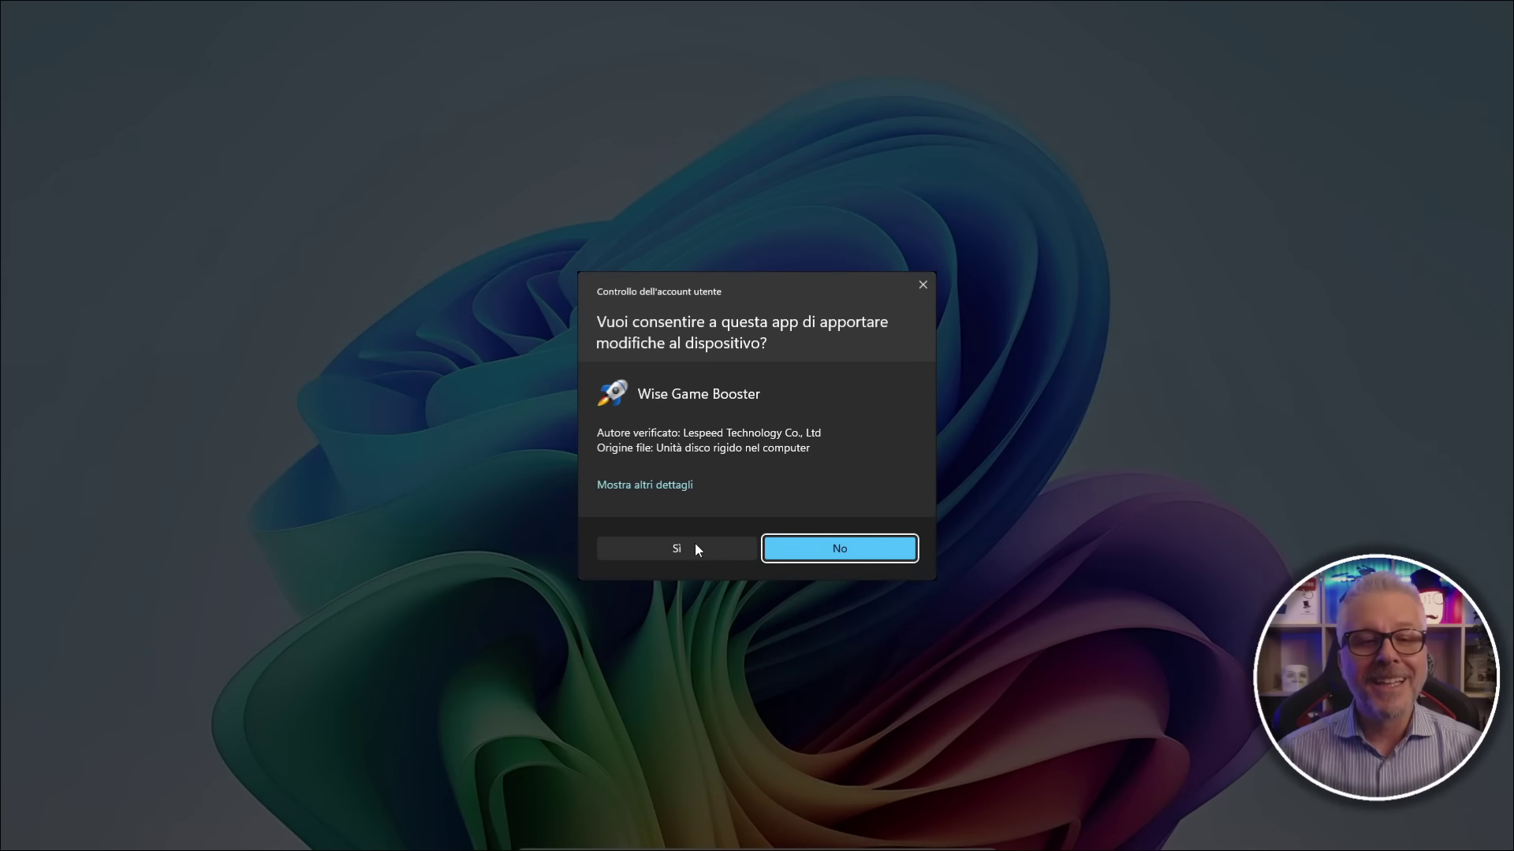
pyautogui.click(692, 545)
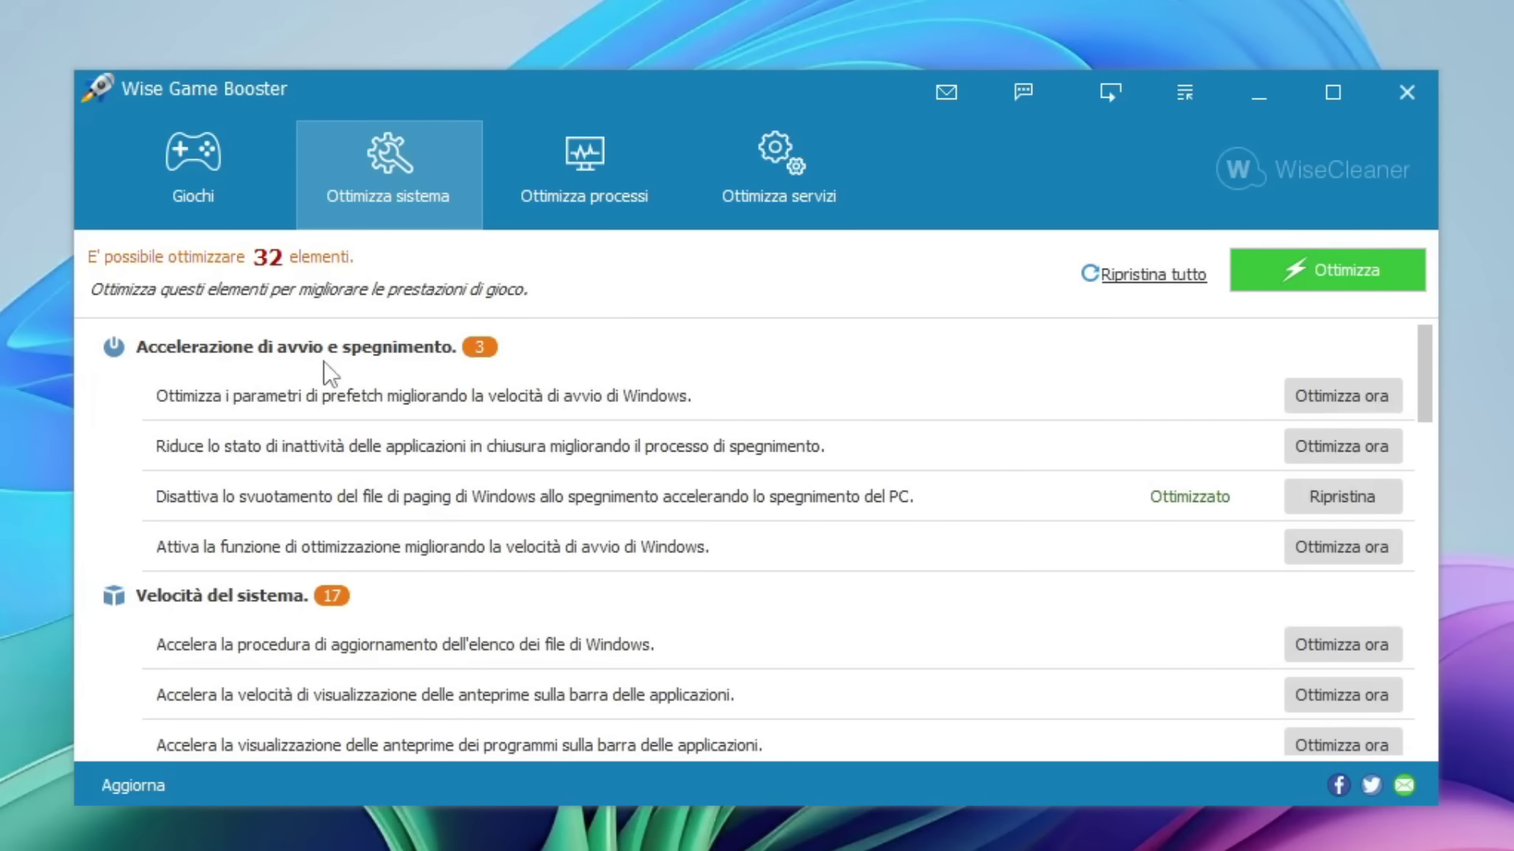
# Review the system optimization items for startup and shutdown, system speed, network speed and system stability.
pyautogui.scroll(-3, 483, 384)
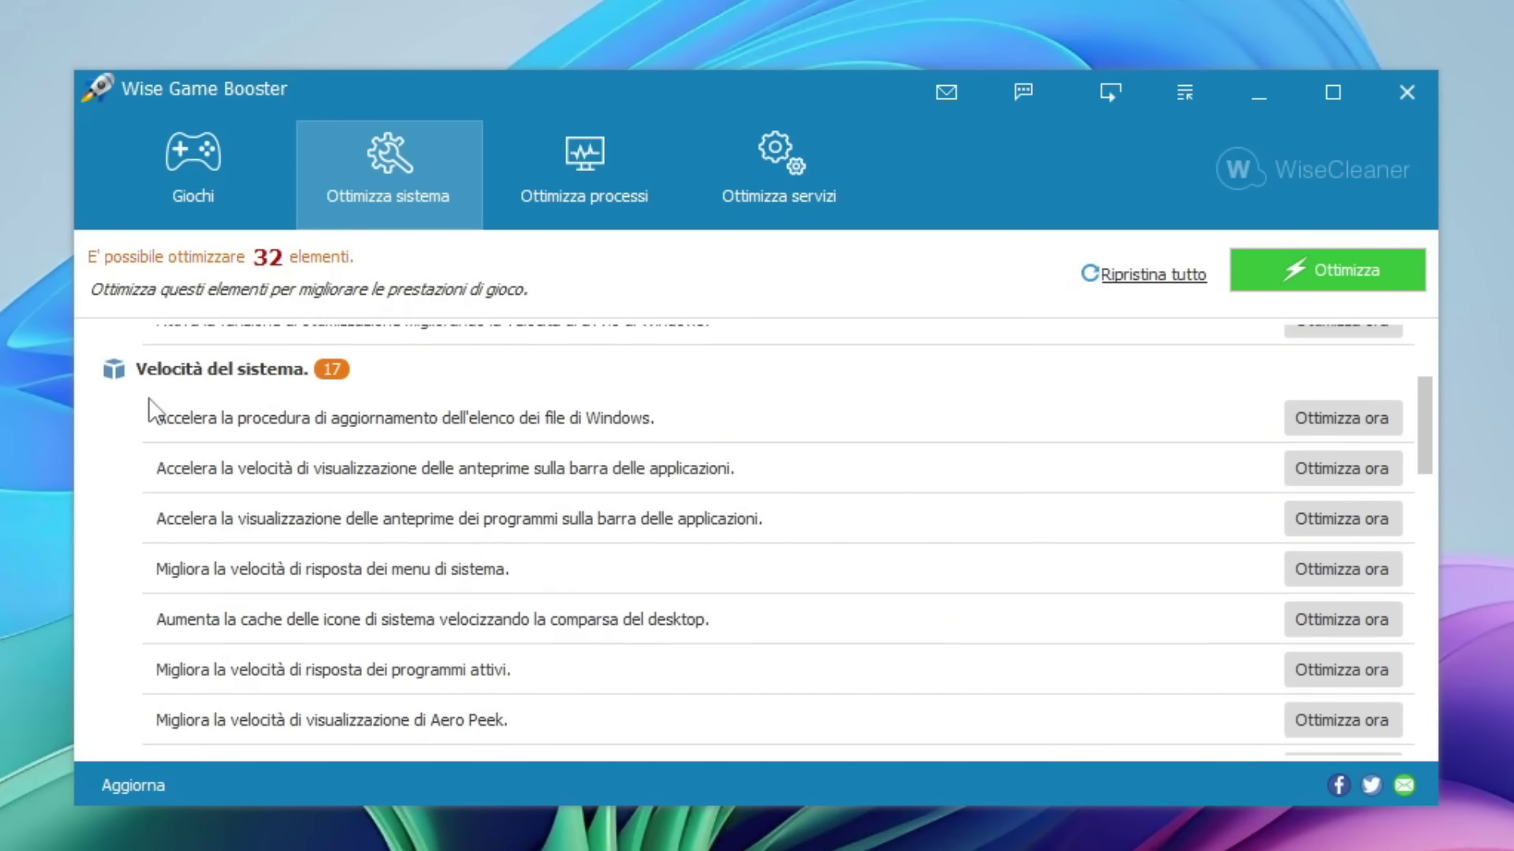
pyautogui.scroll(-12, 365, 423)
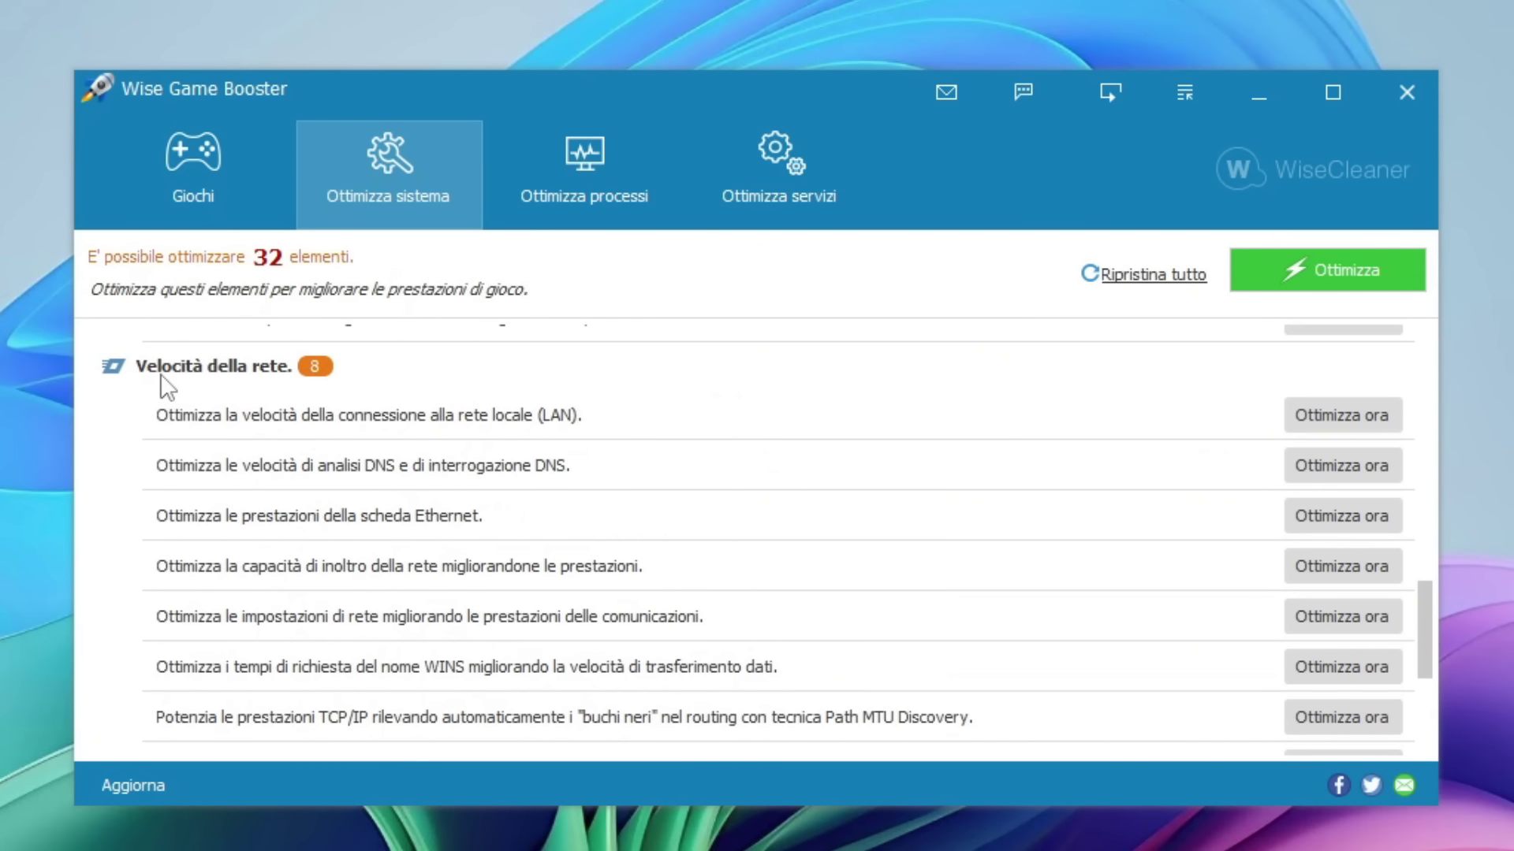
pyautogui.scroll(-5, 339, 453)
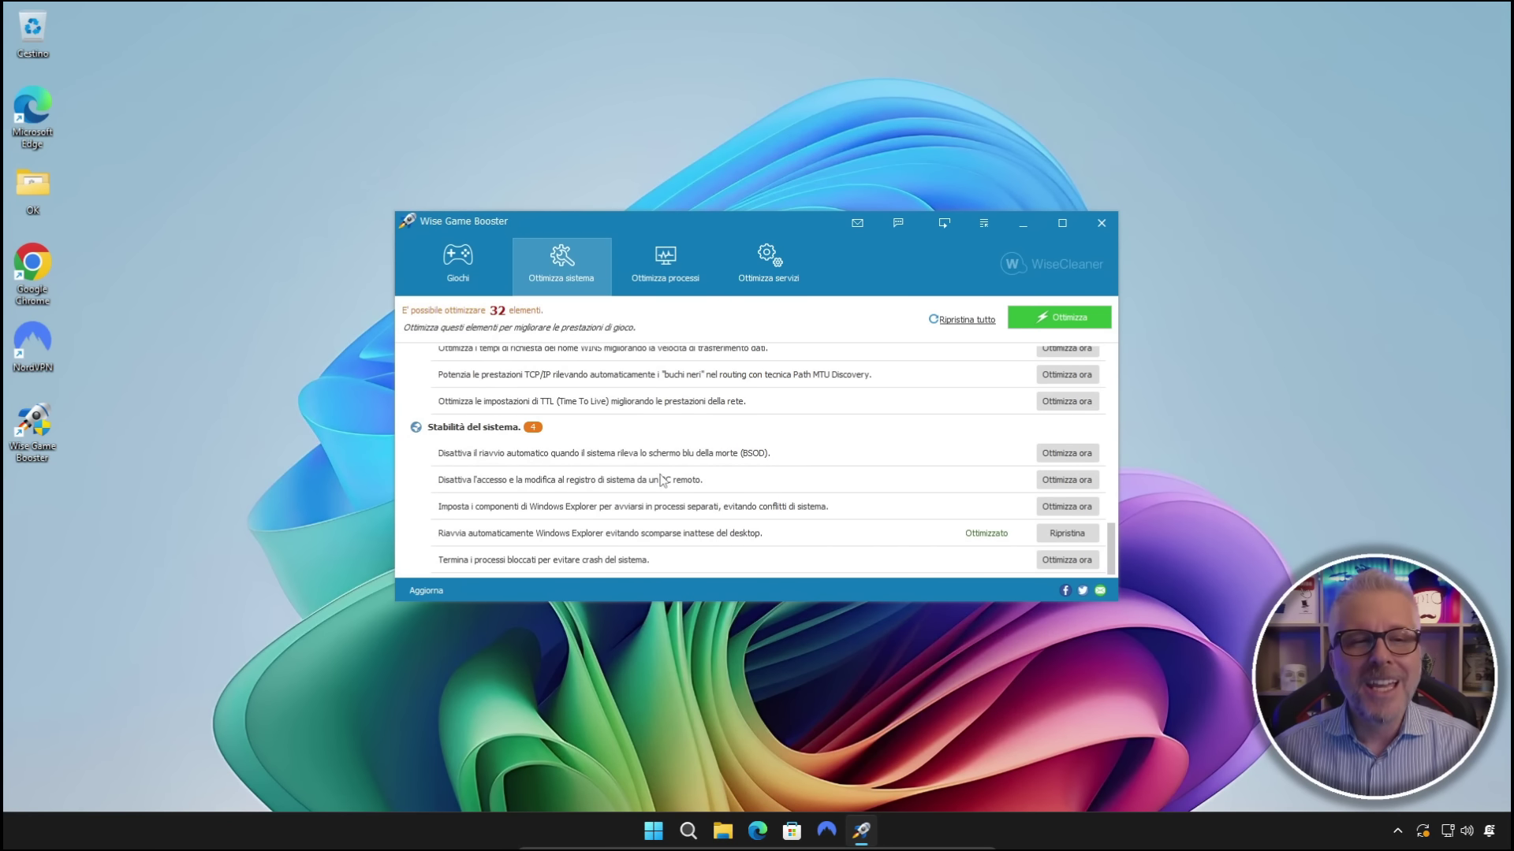
pyautogui.scroll(10, 662, 479)
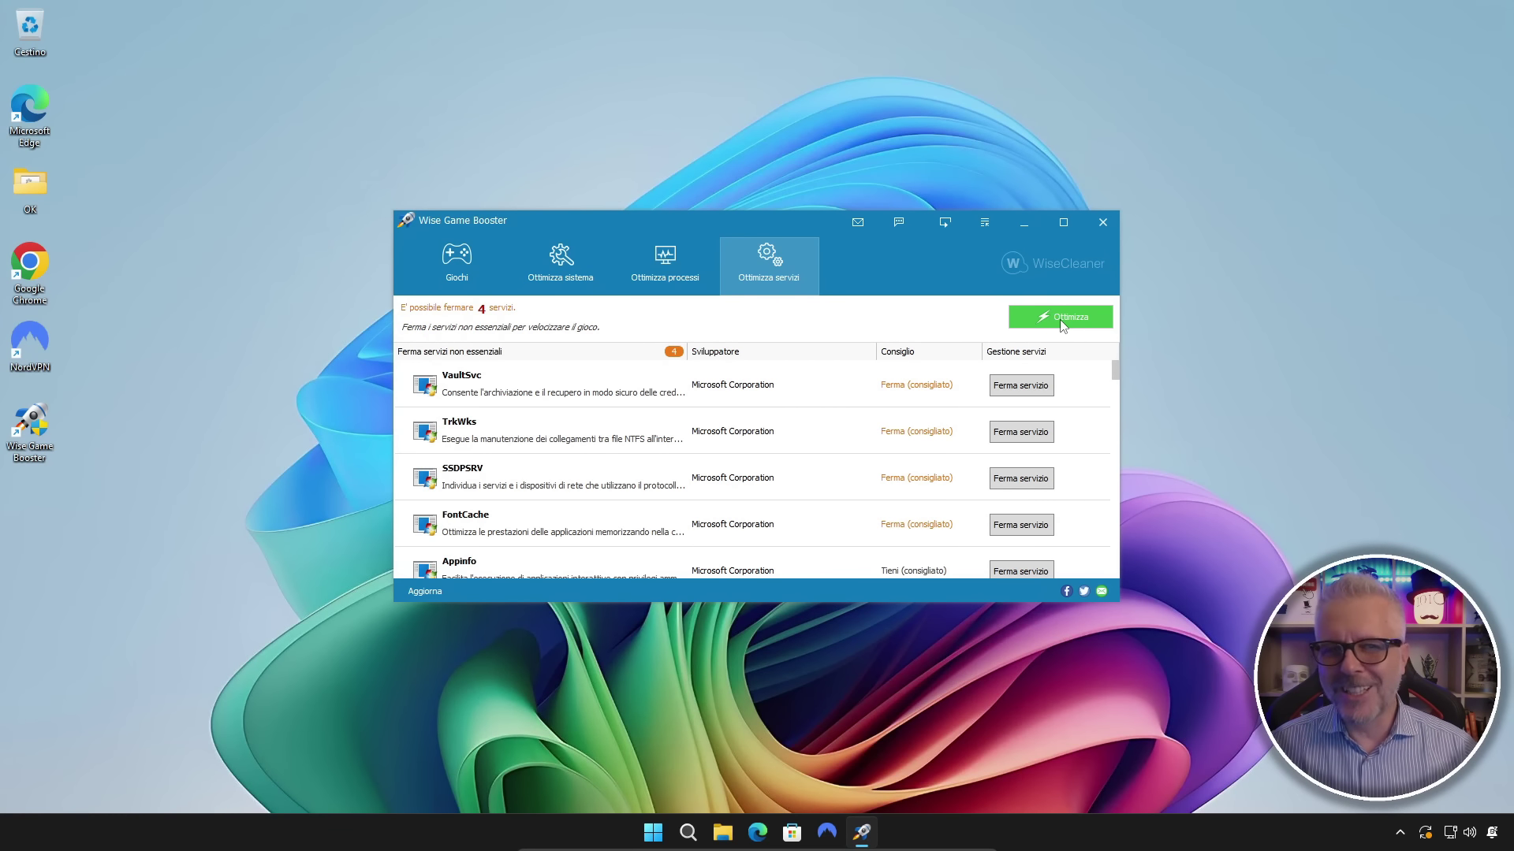
# Run the overall optimization from the Giochi page, covering system items, processes and services together.
pyautogui.click(458, 265)
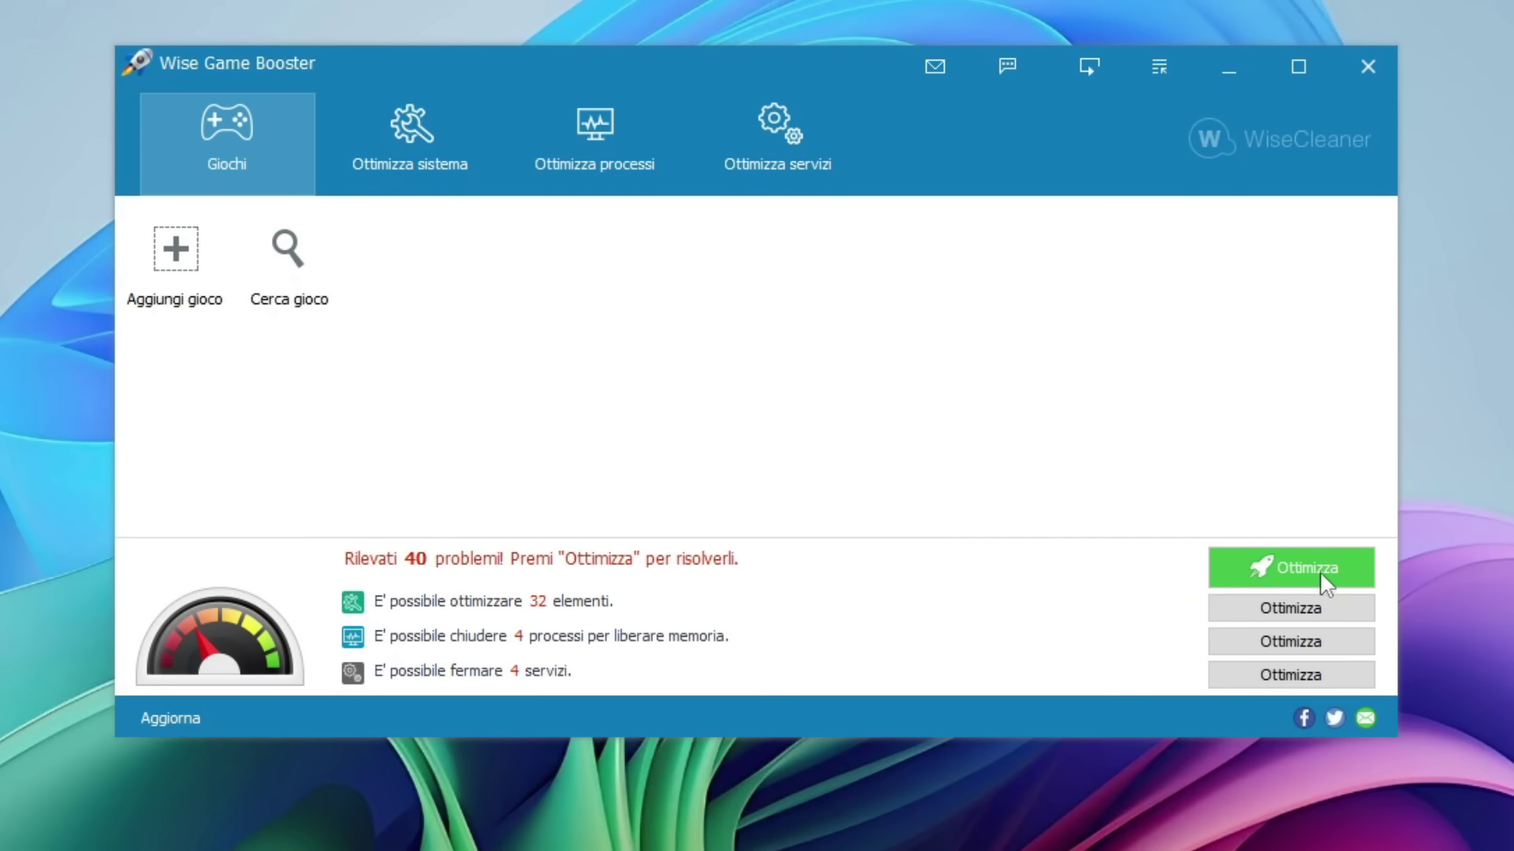
pyautogui.click(1073, 506)
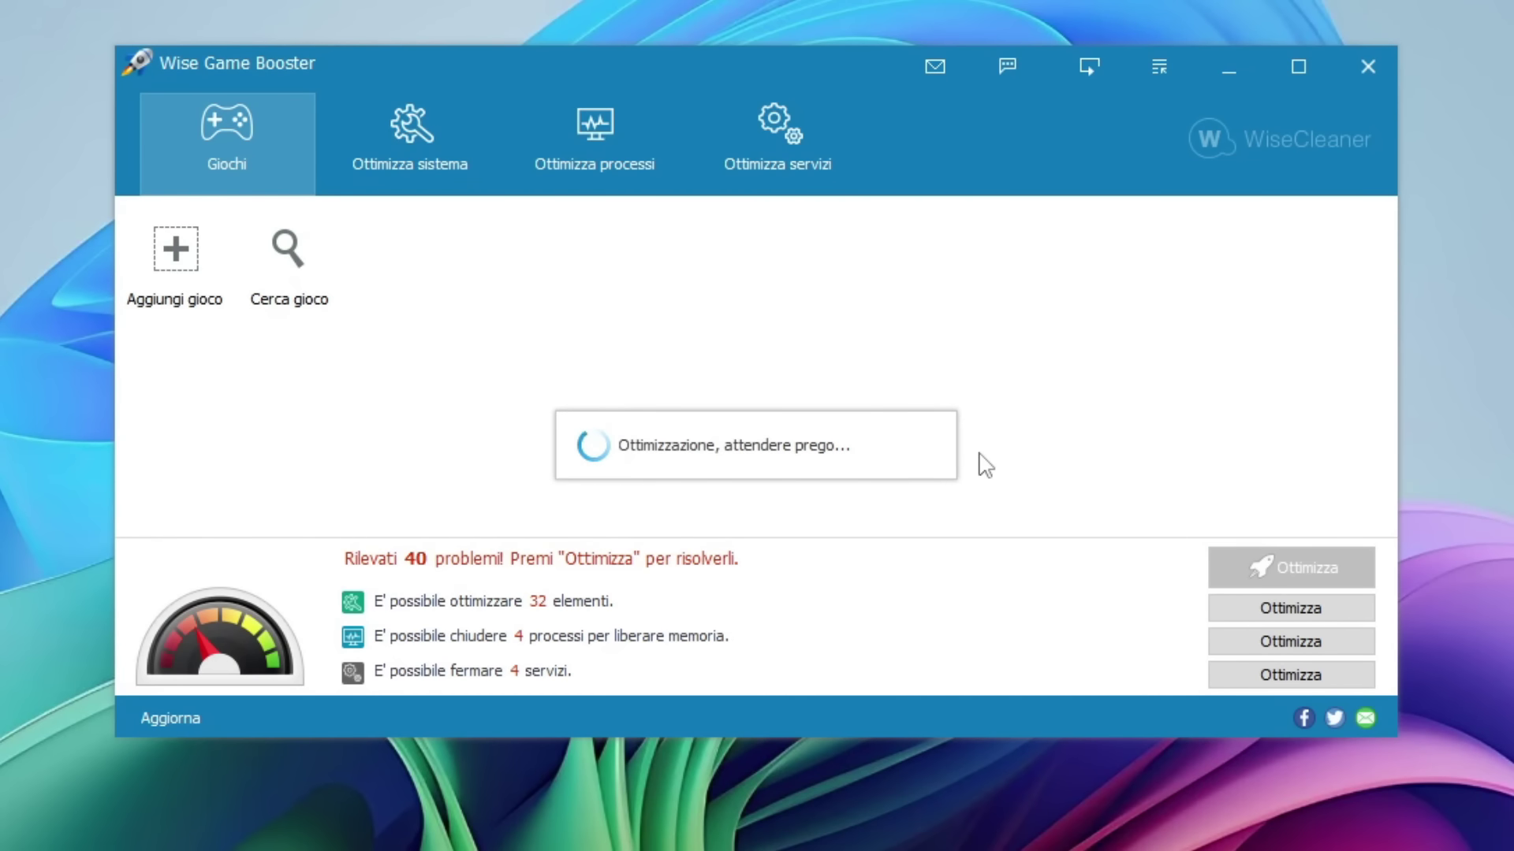